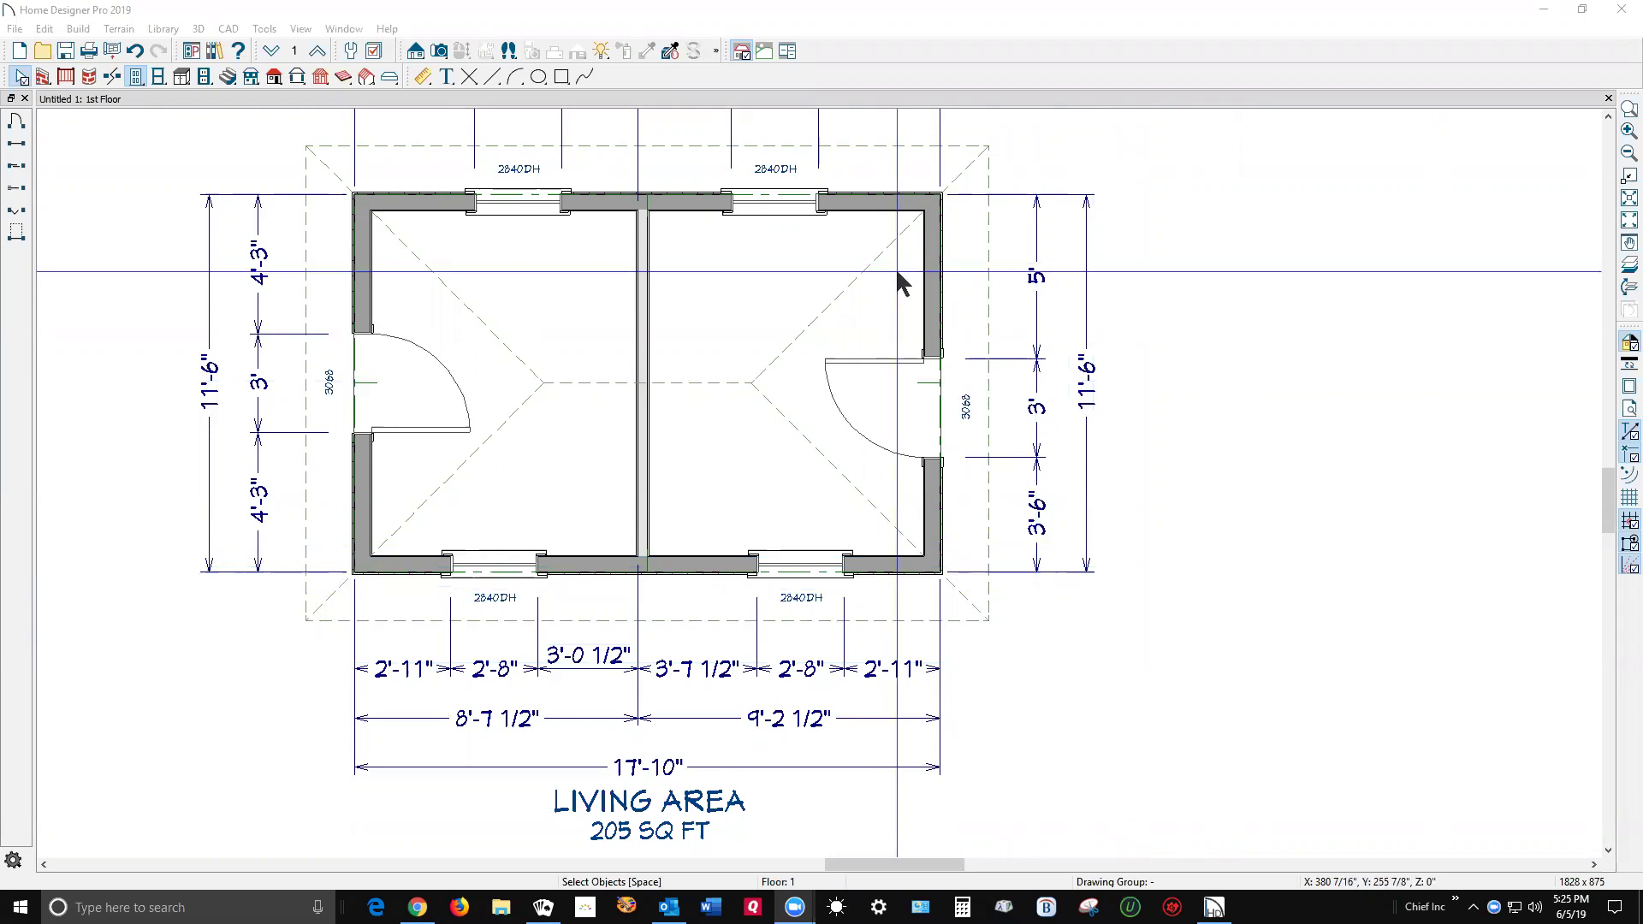
# Browse the Tools menu's submenus, then move across to the View menu's display options
pyautogui.scroll(-3, 719, 619)
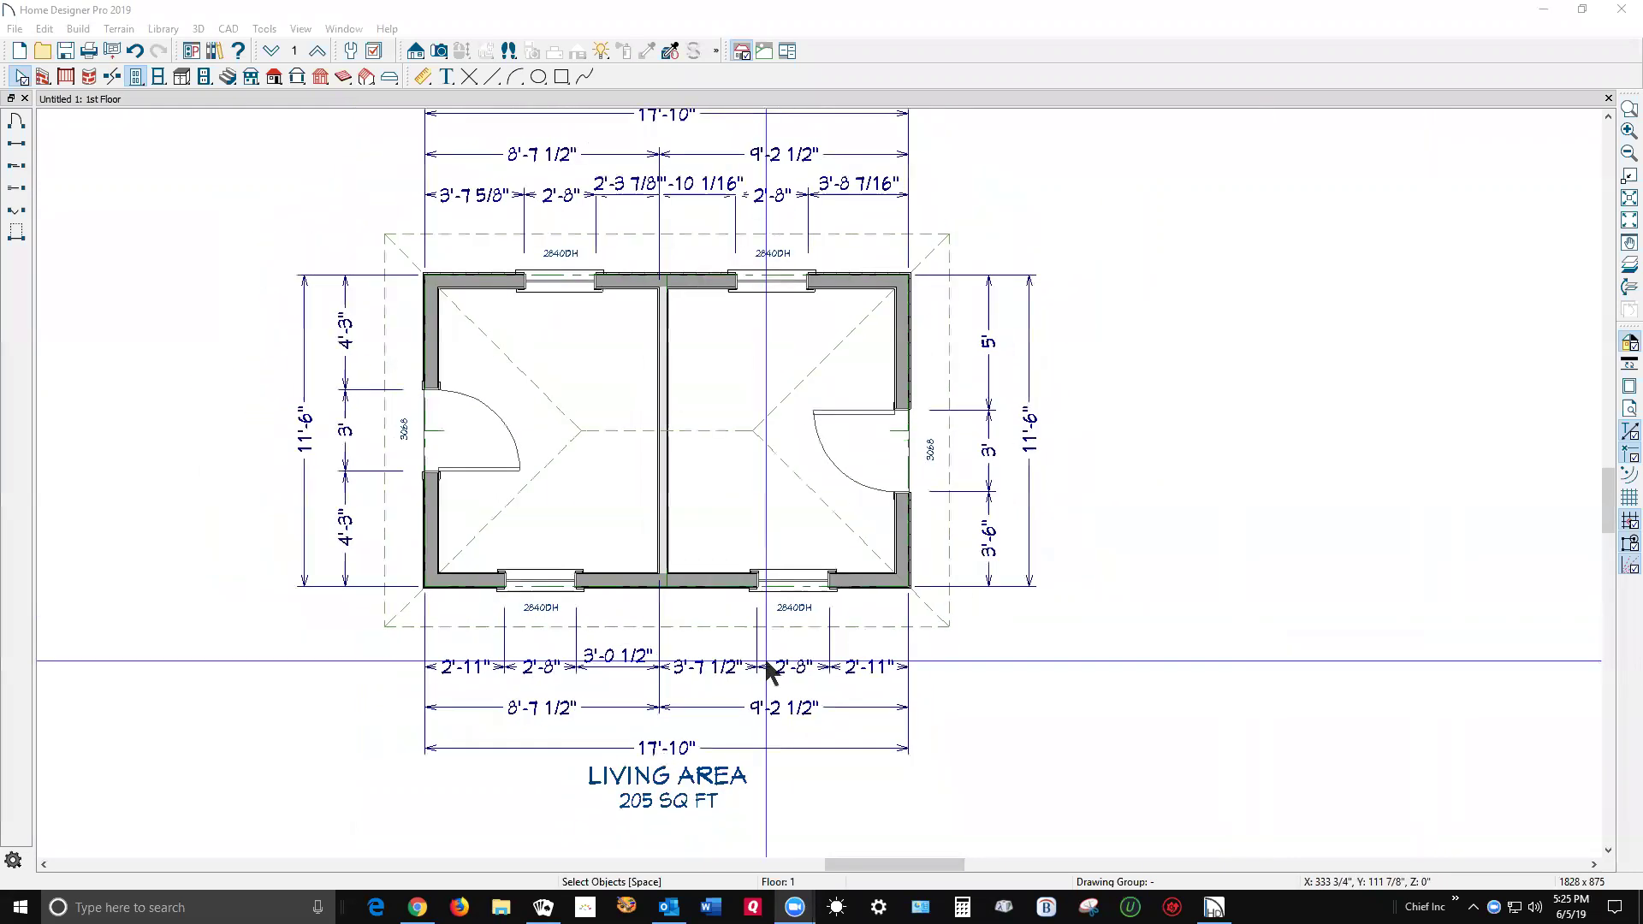
pyautogui.scroll(2, 767, 652)
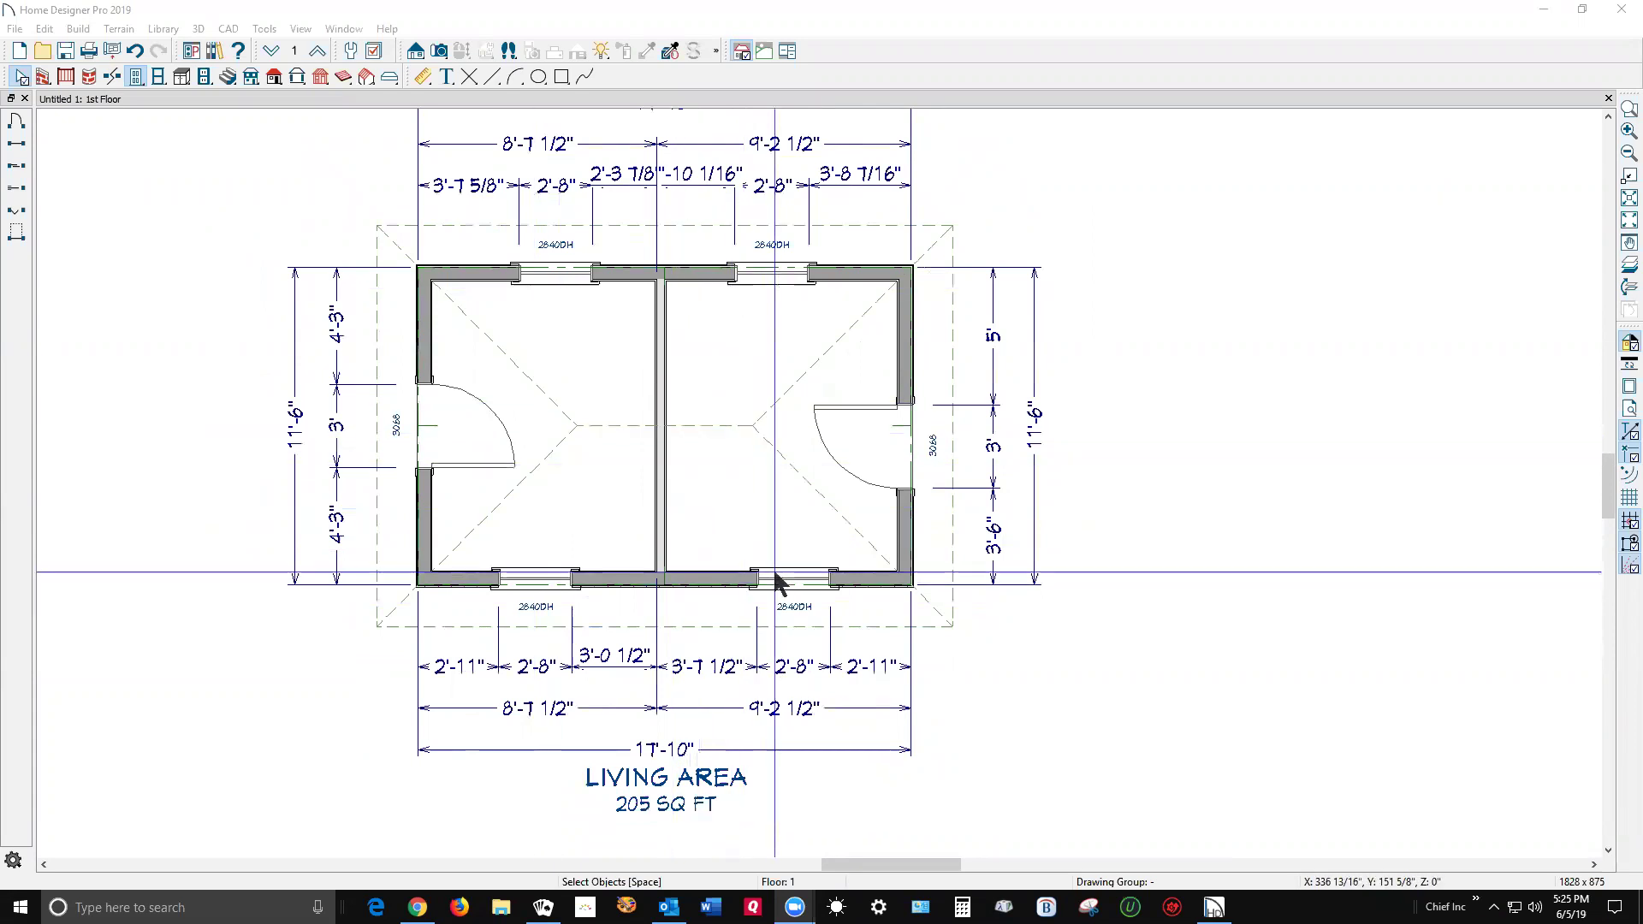
pyautogui.scroll(-1, 815, 528)
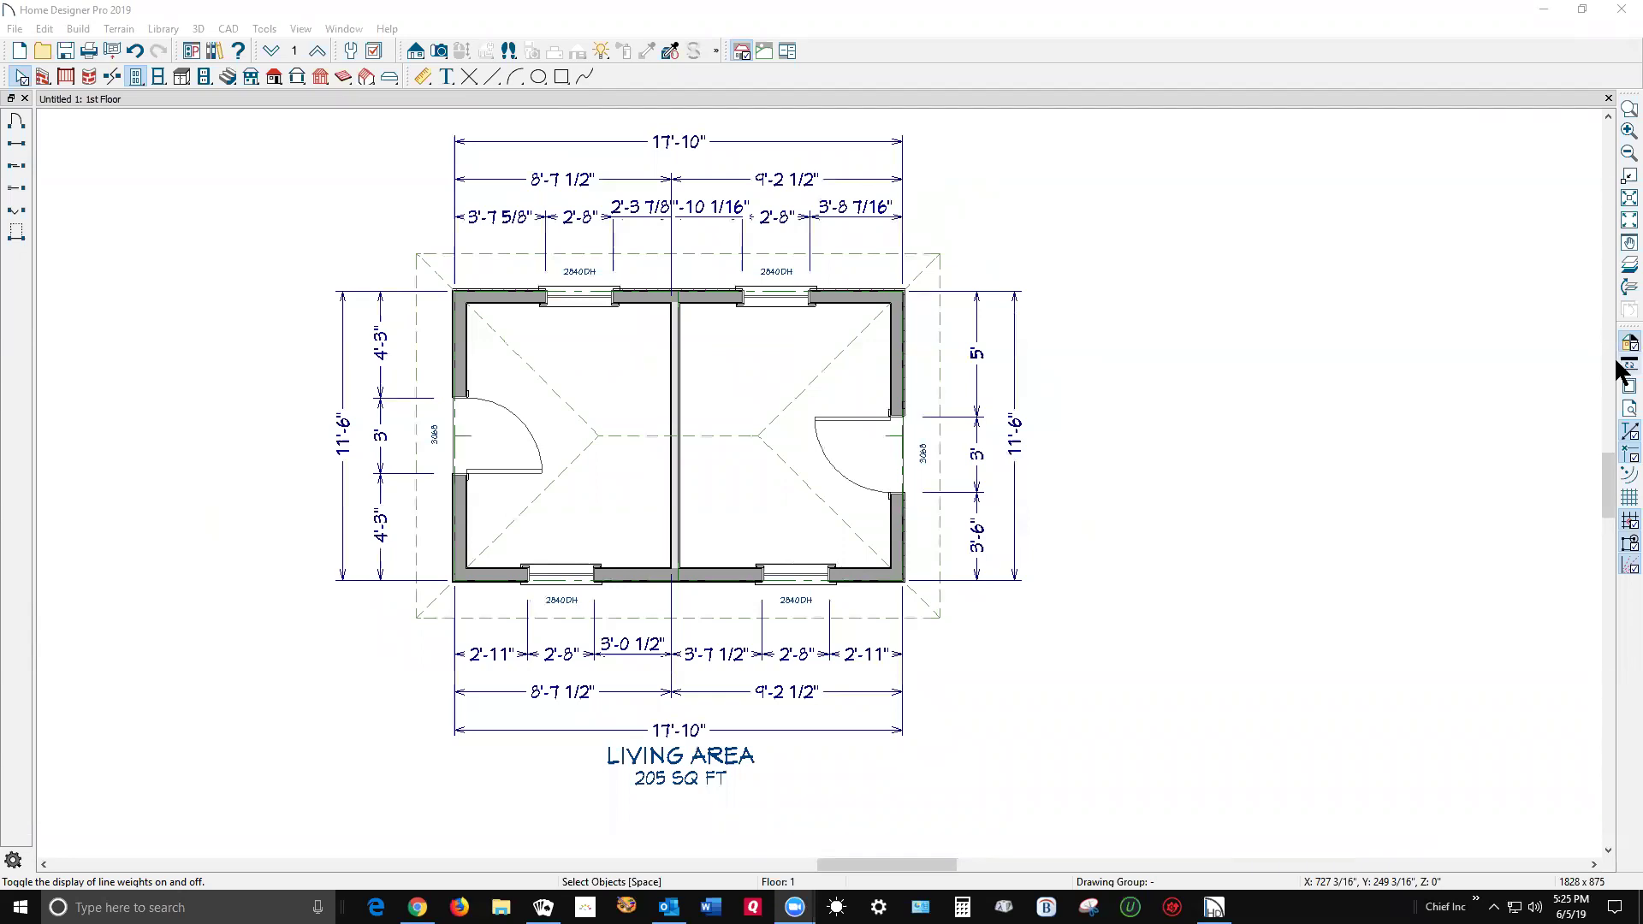
pyautogui.click(265, 30)
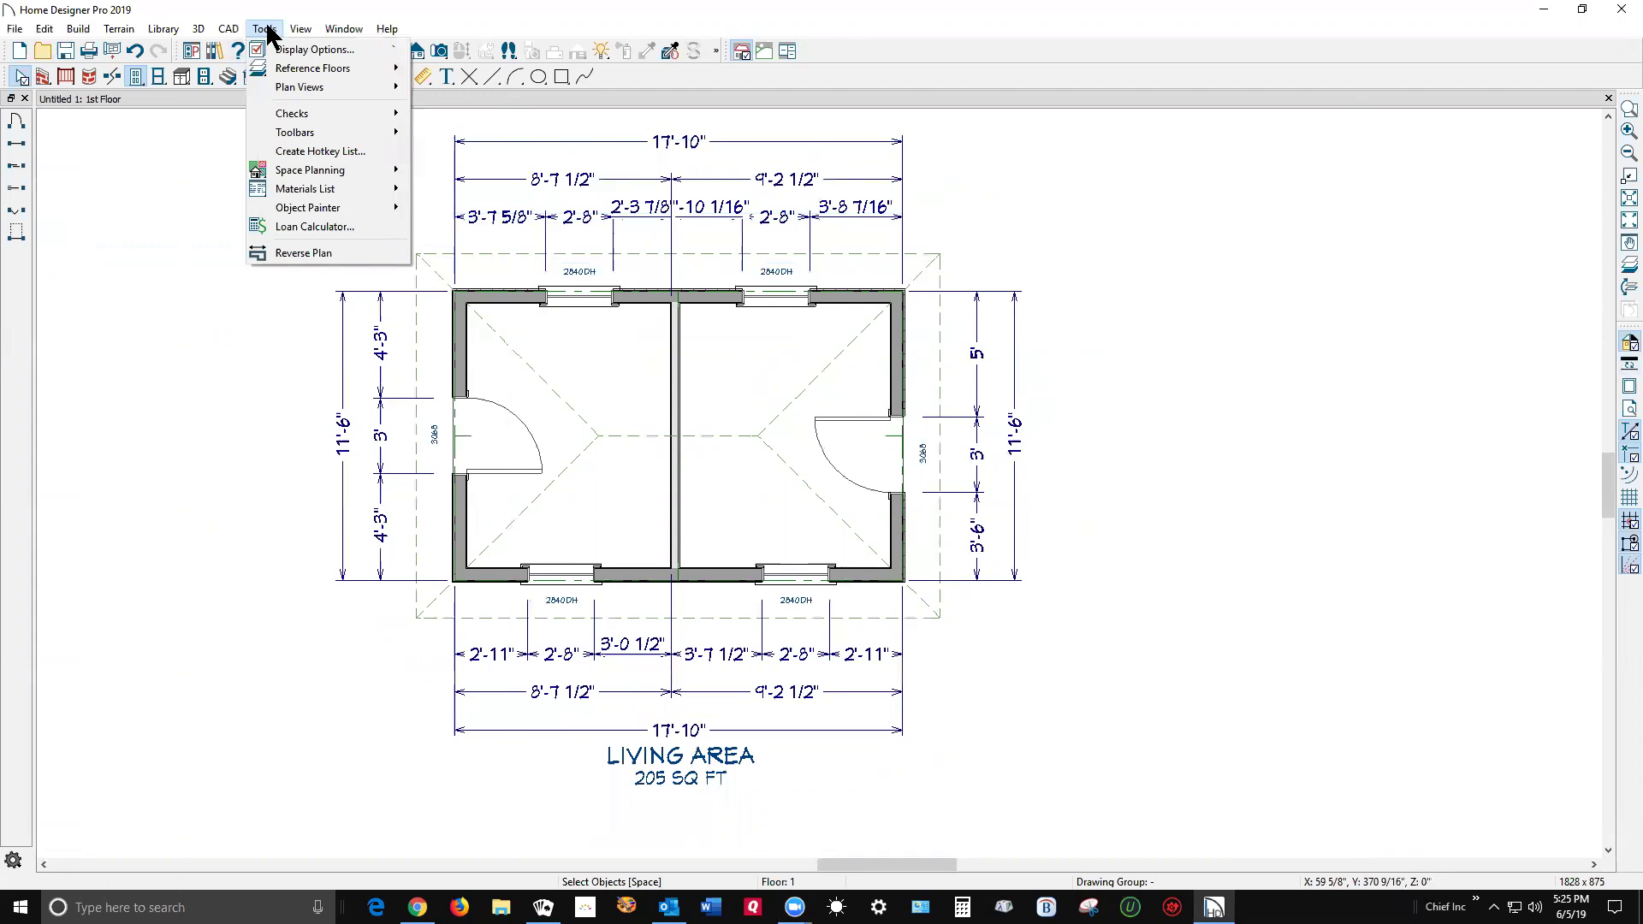
pyautogui.moveTo(302, 88)
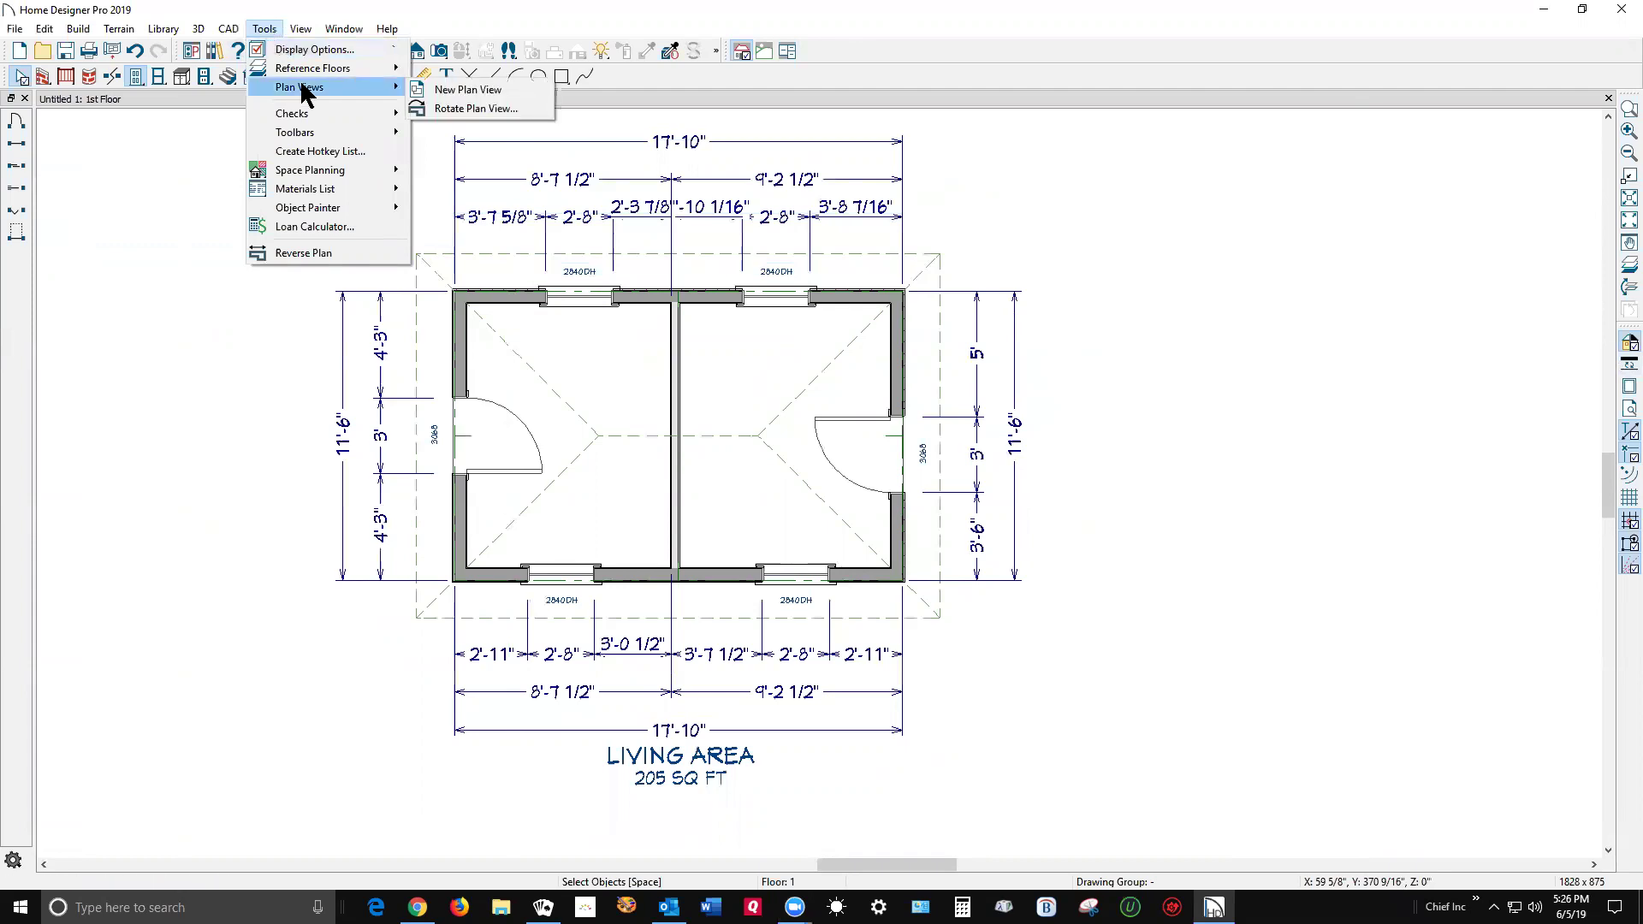
pyautogui.moveTo(314, 119)
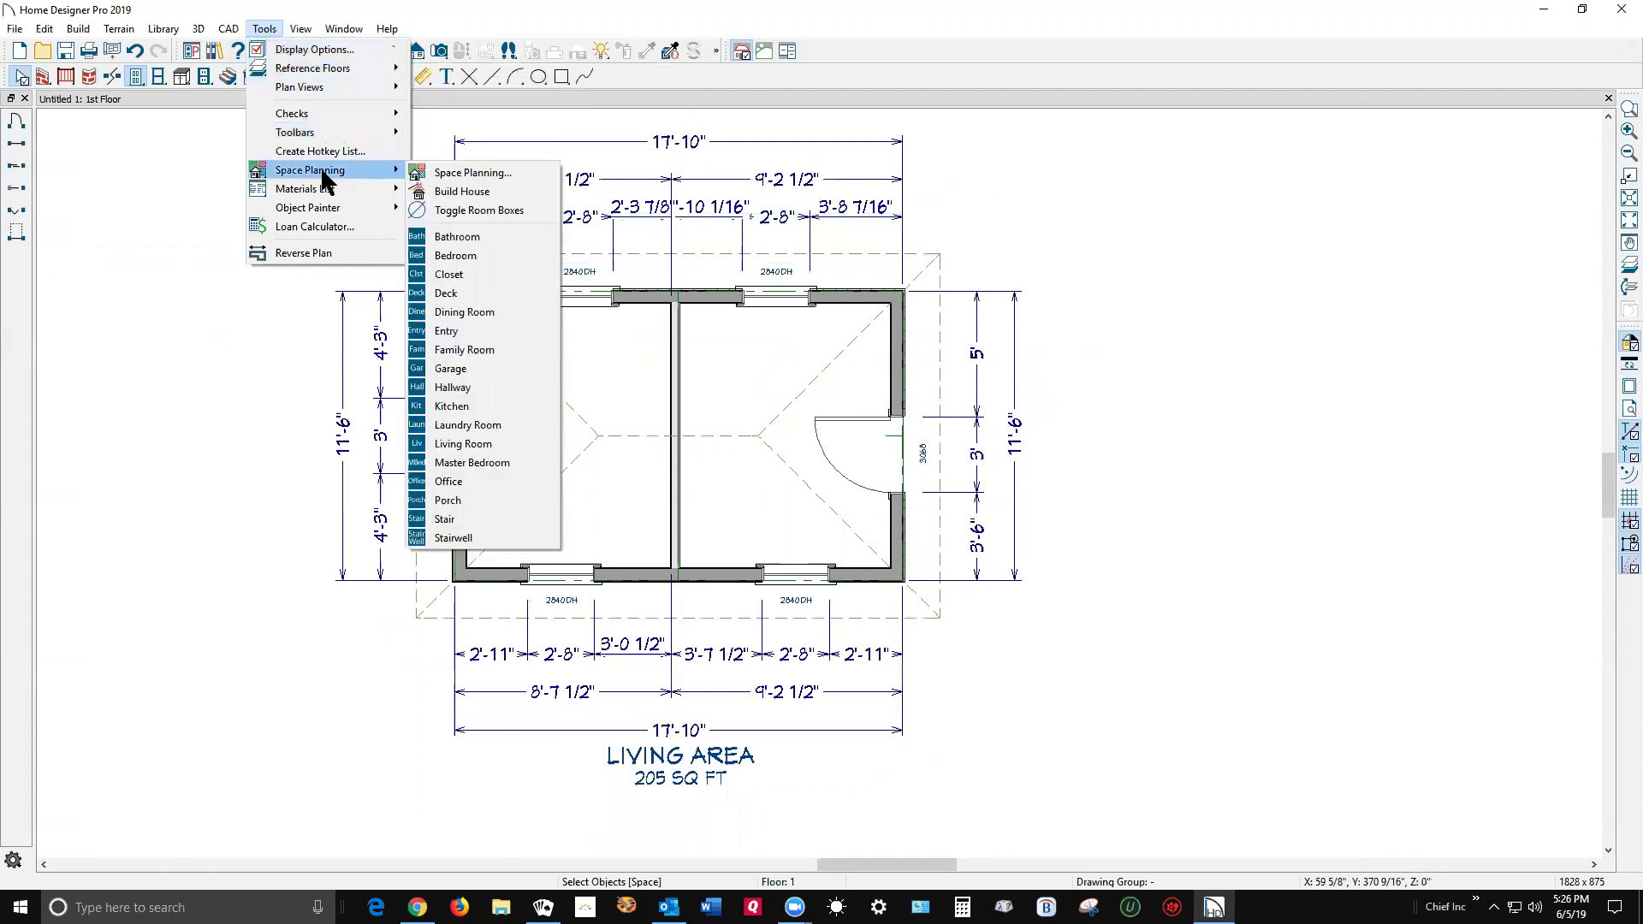
pyautogui.moveTo(325, 202)
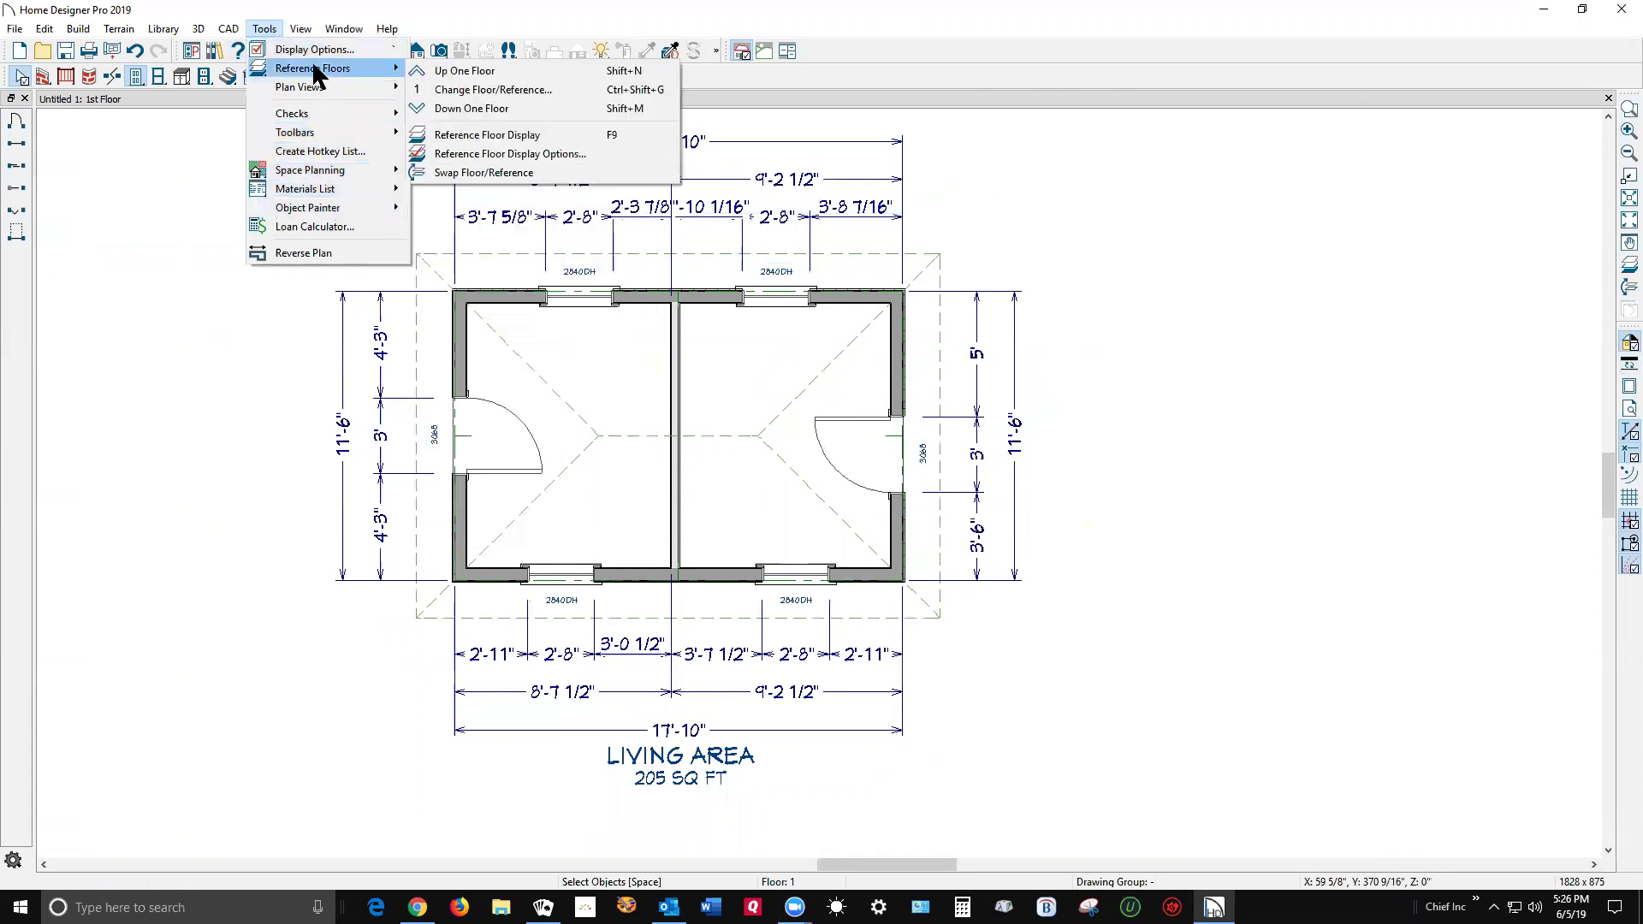
pyautogui.moveTo(302, 33)
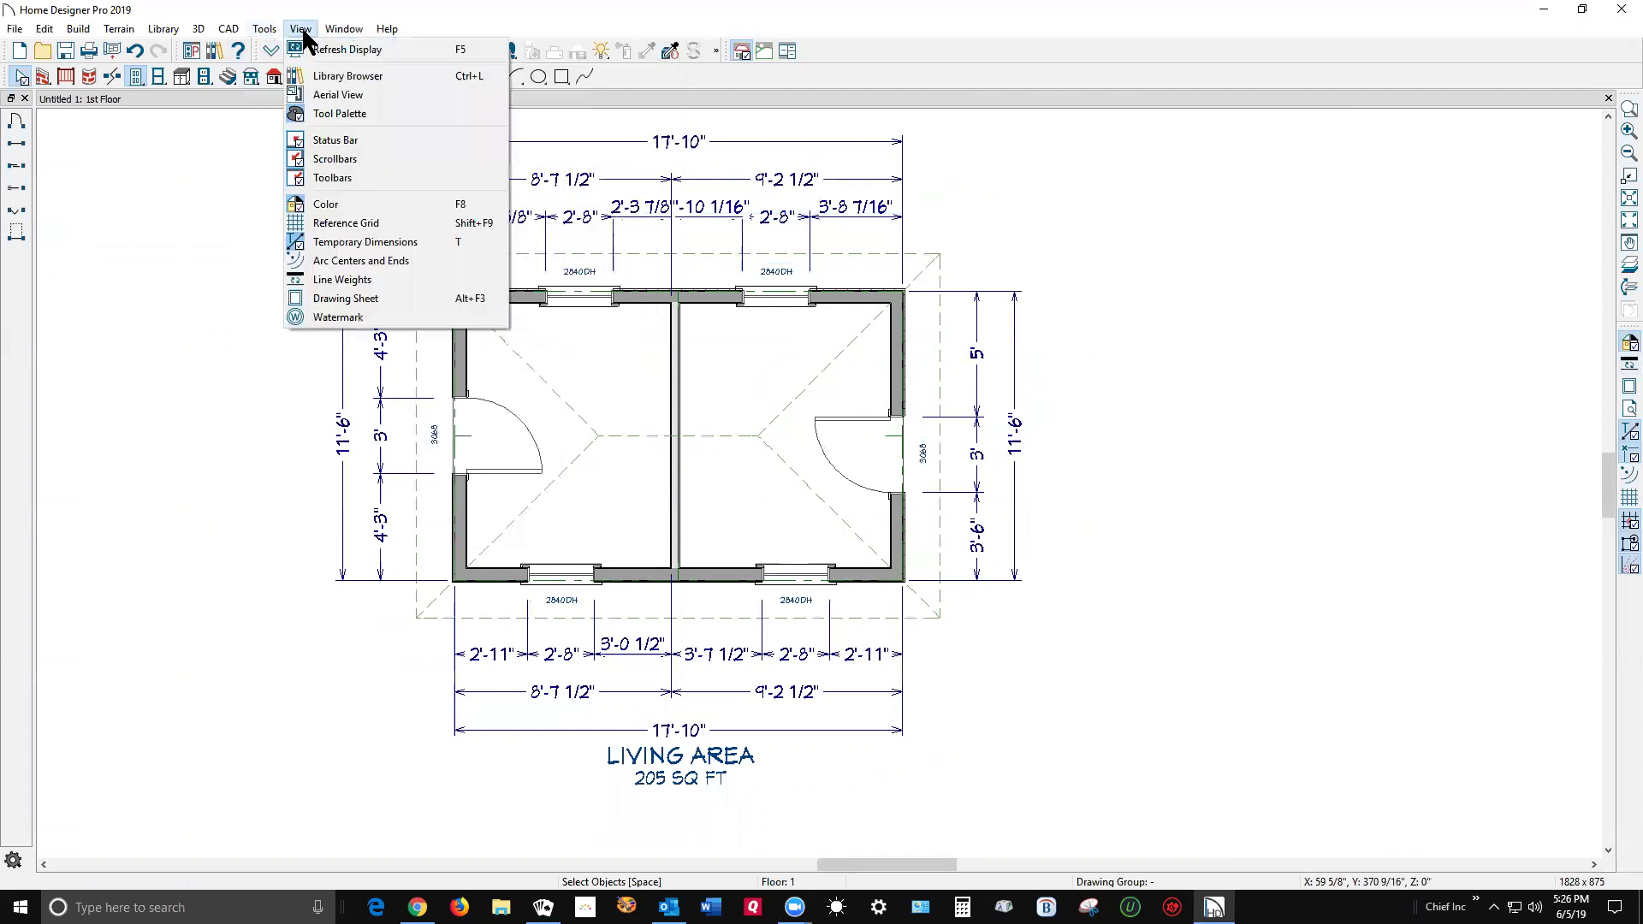
# Turn on View > Line Weights and zoom in on the plan
pyautogui.click(341, 280)
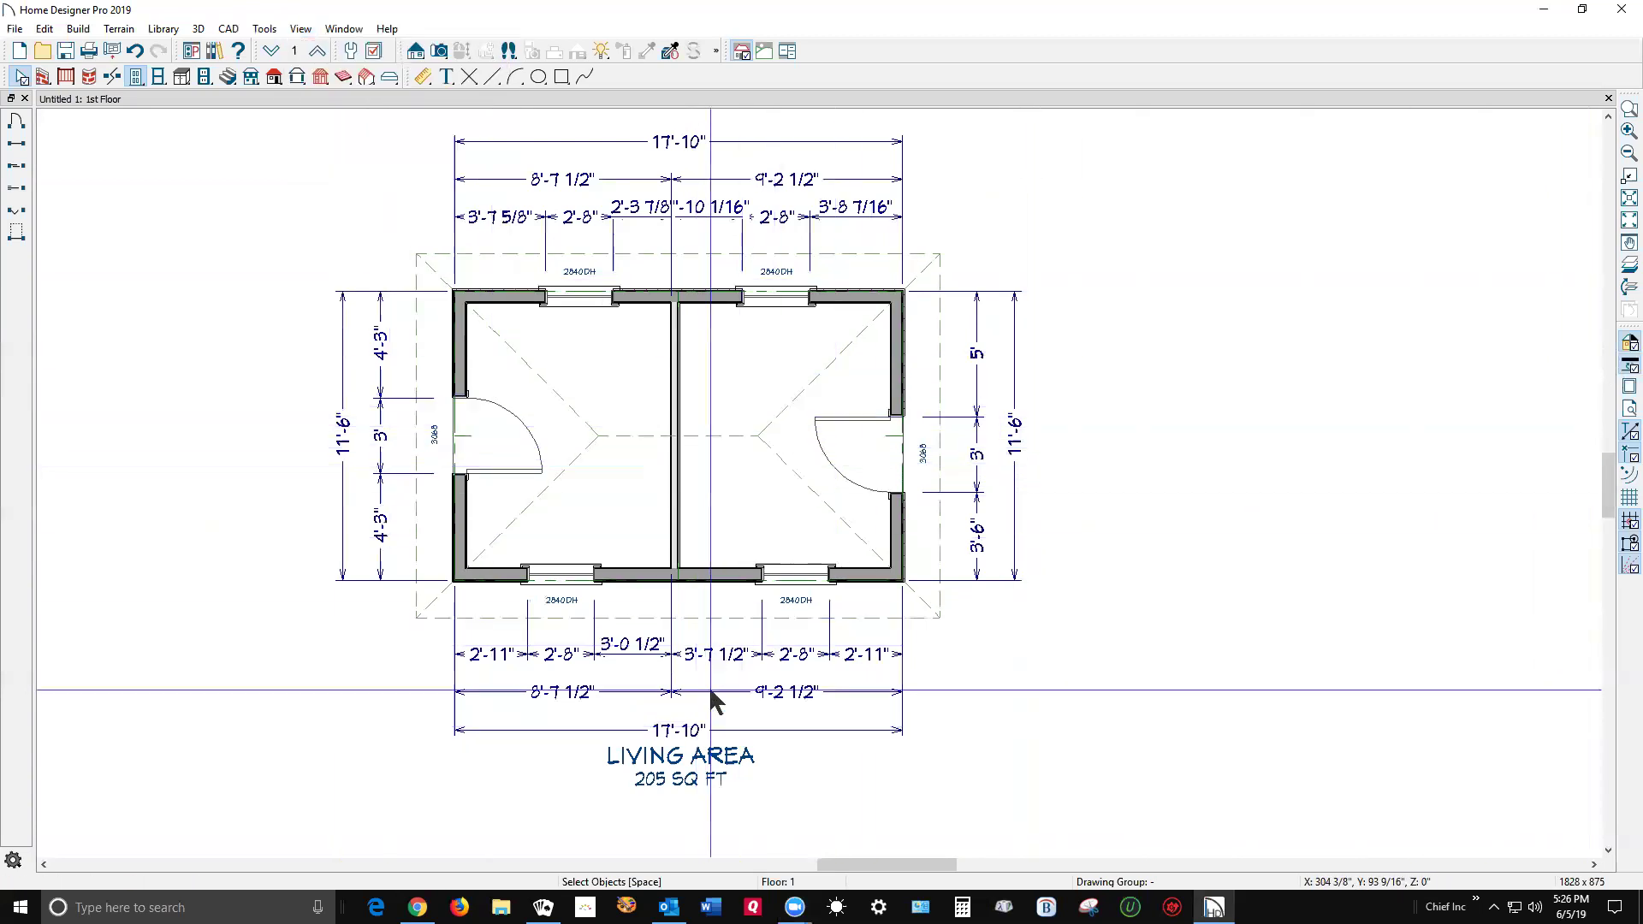
pyautogui.scroll(2, 713, 700)
pyautogui.scroll(2, 741, 614)
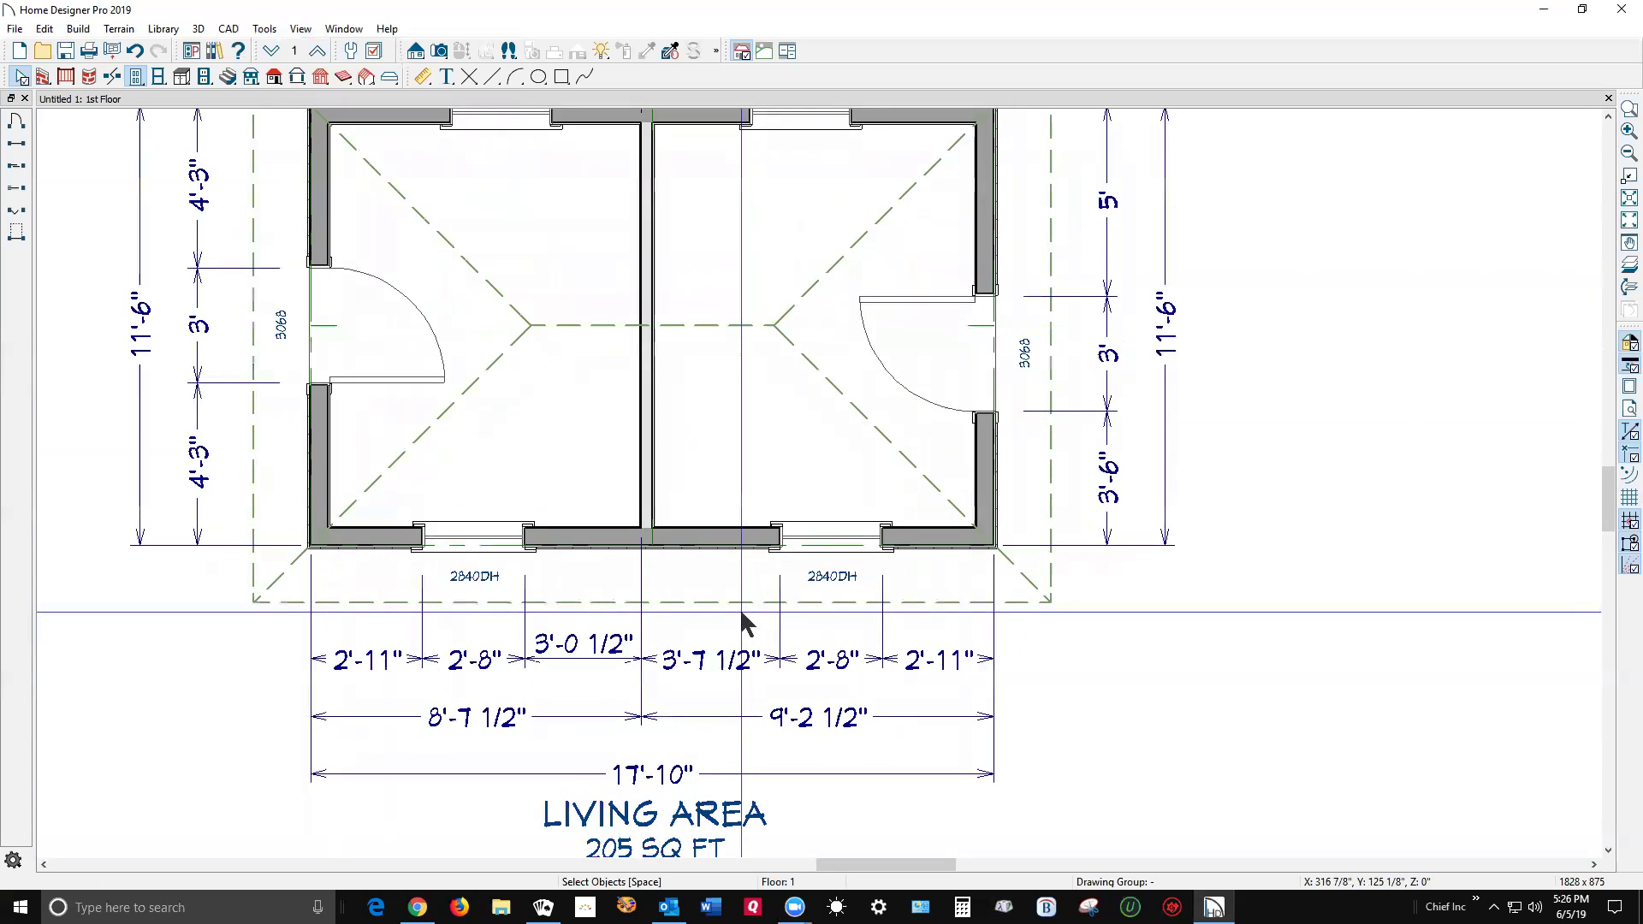
pyautogui.scroll(1, 741, 613)
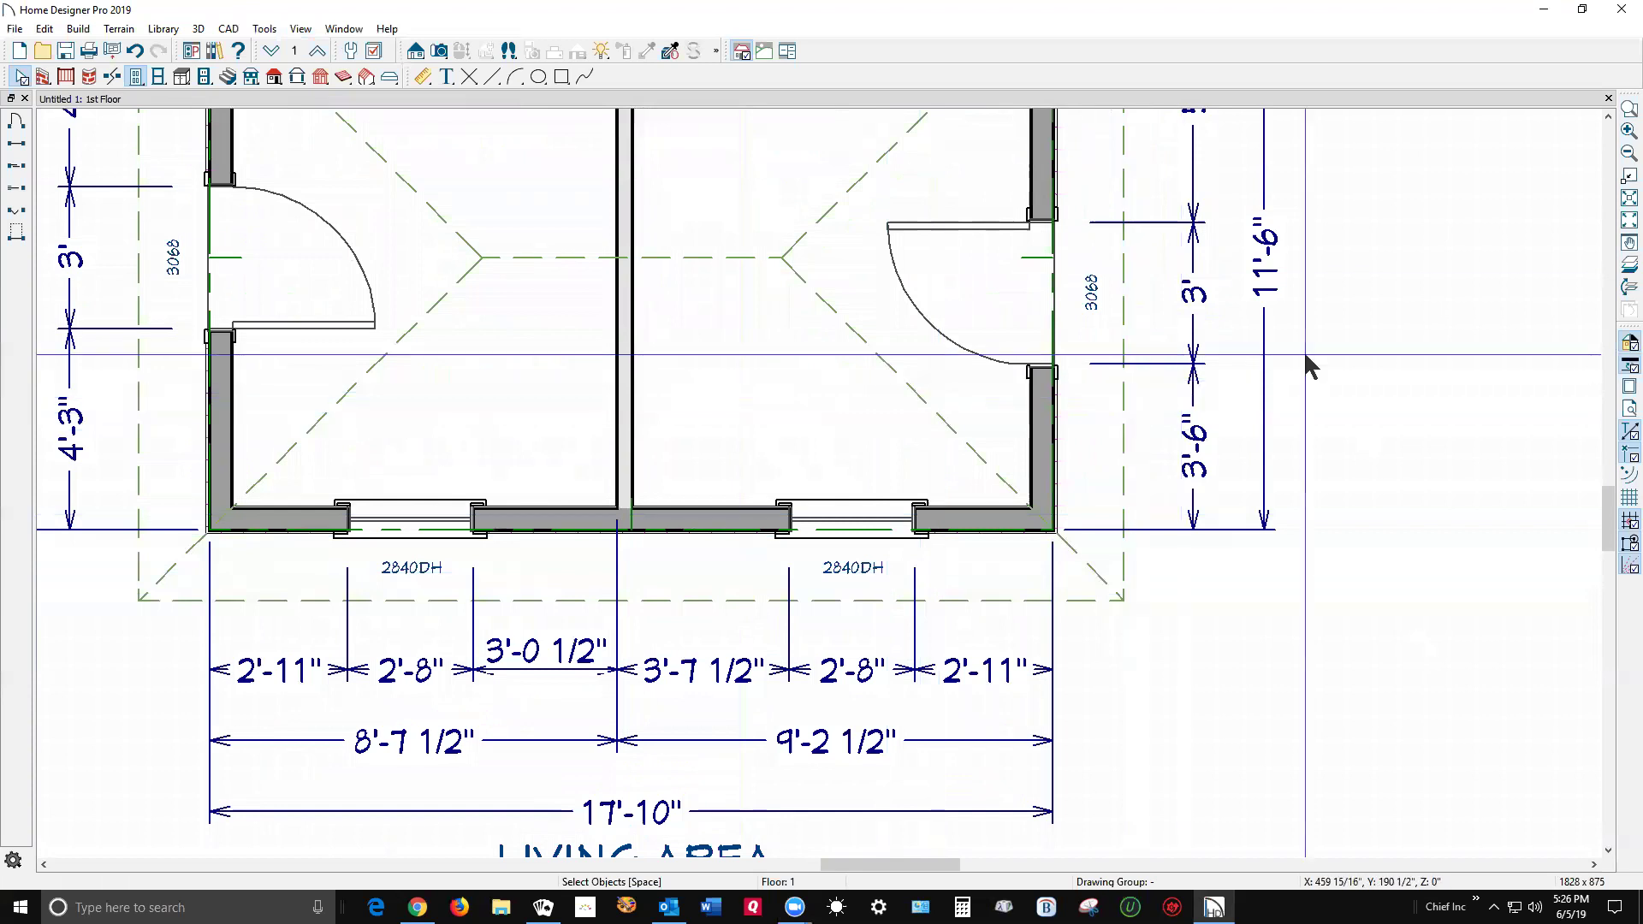
# Toggle the Line Weights display off and on twice to compare, leaving it on
pyautogui.click(1619, 364)
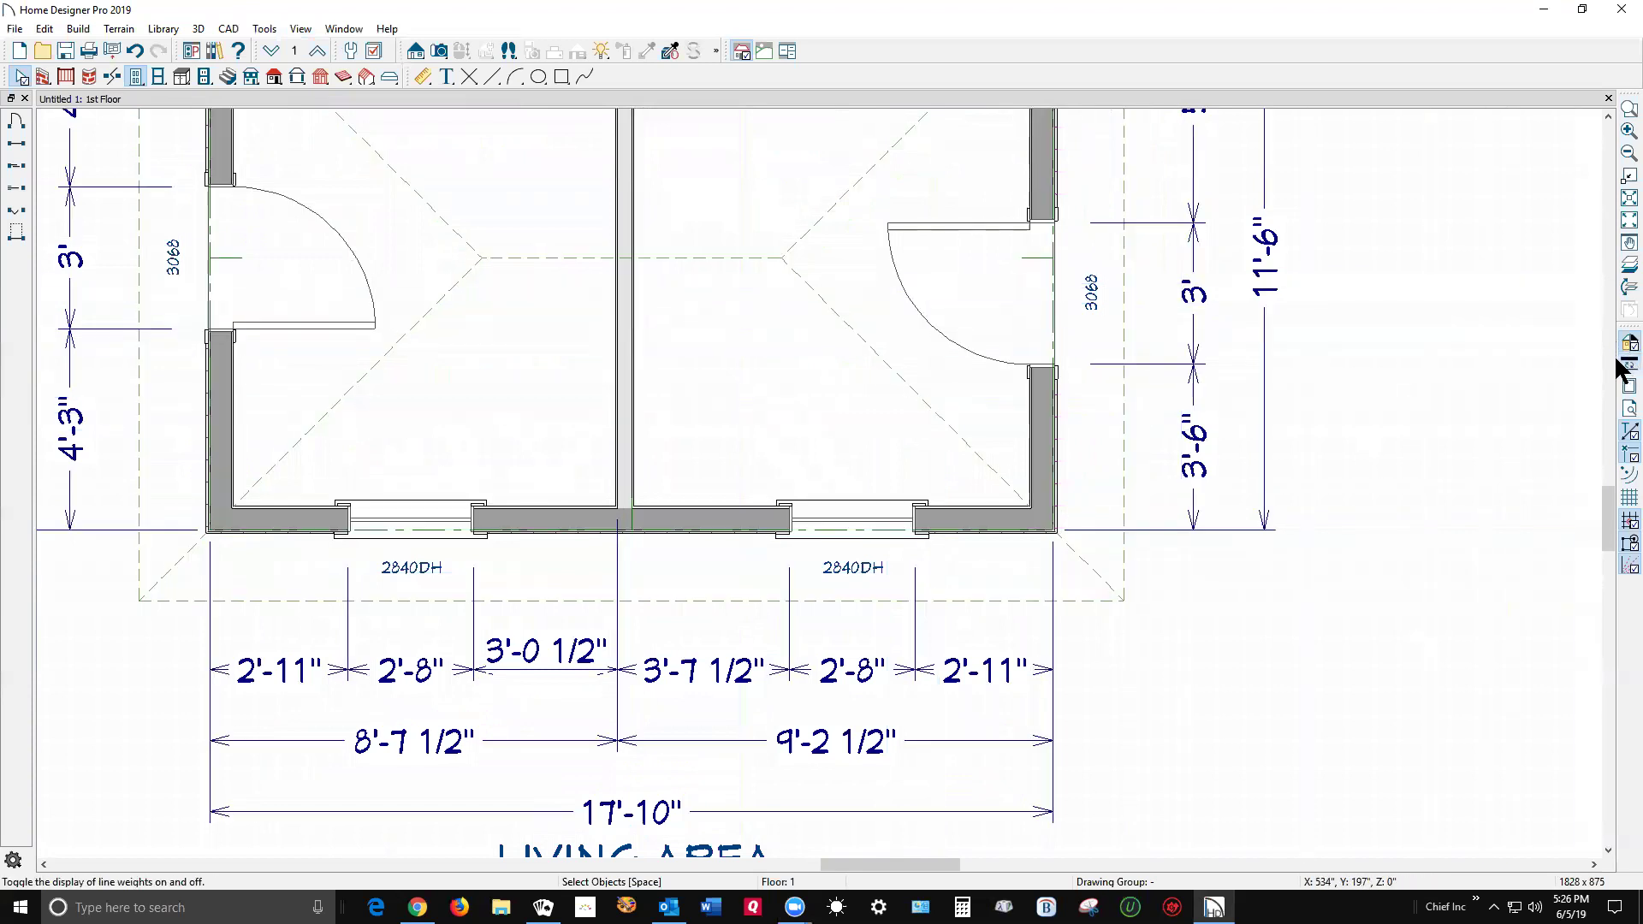
pyautogui.click(1620, 366)
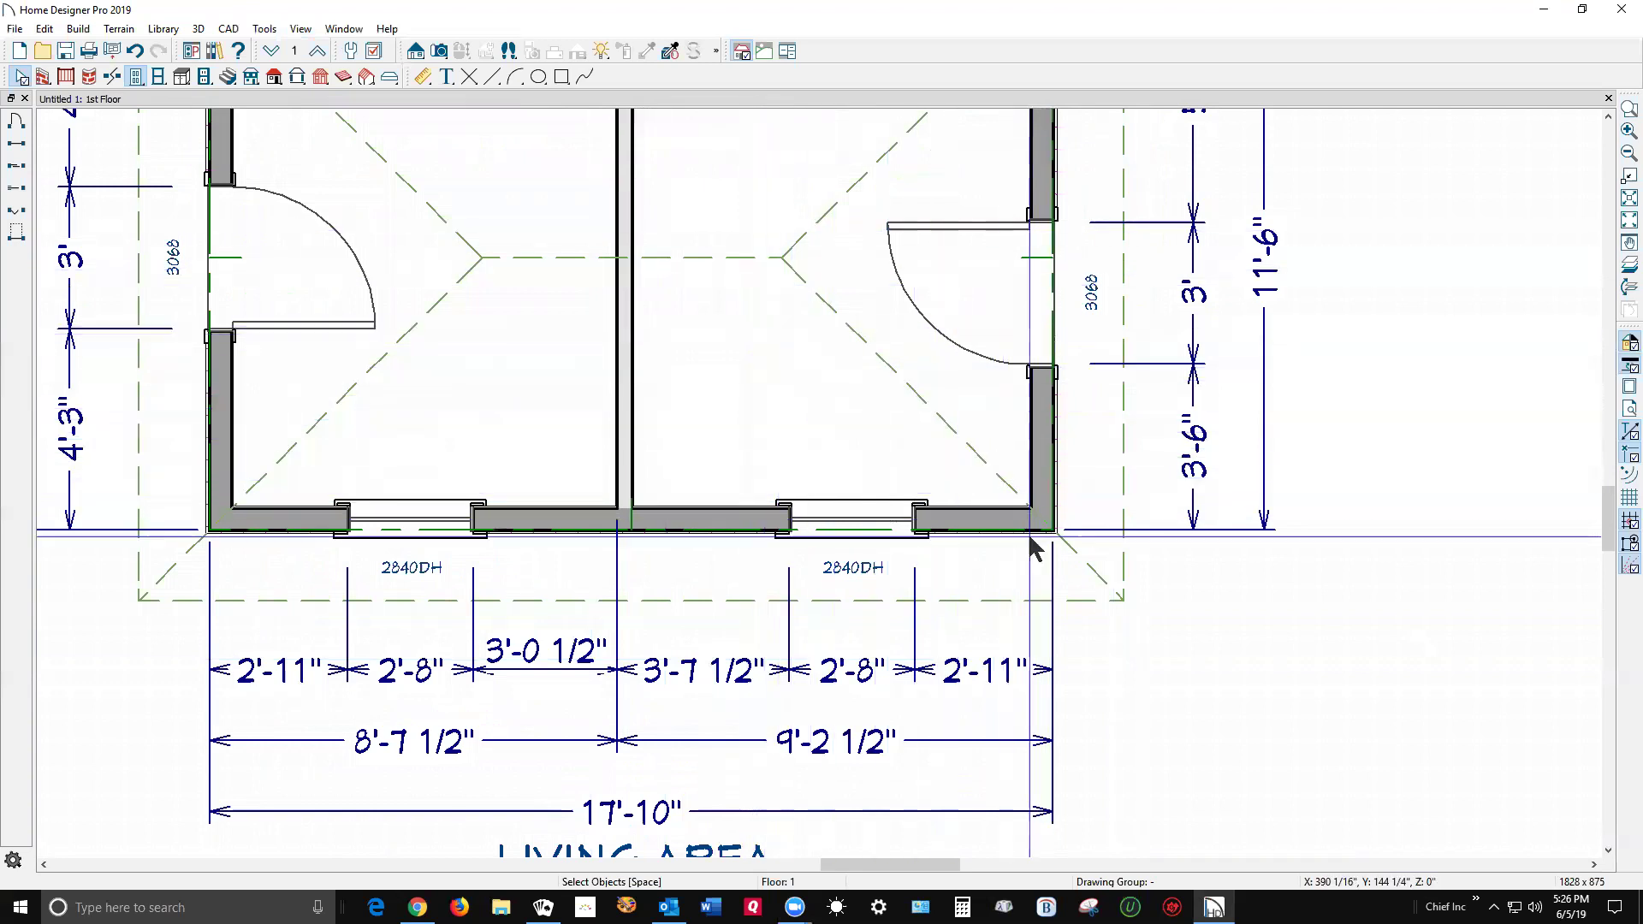
pyautogui.click(1620, 364)
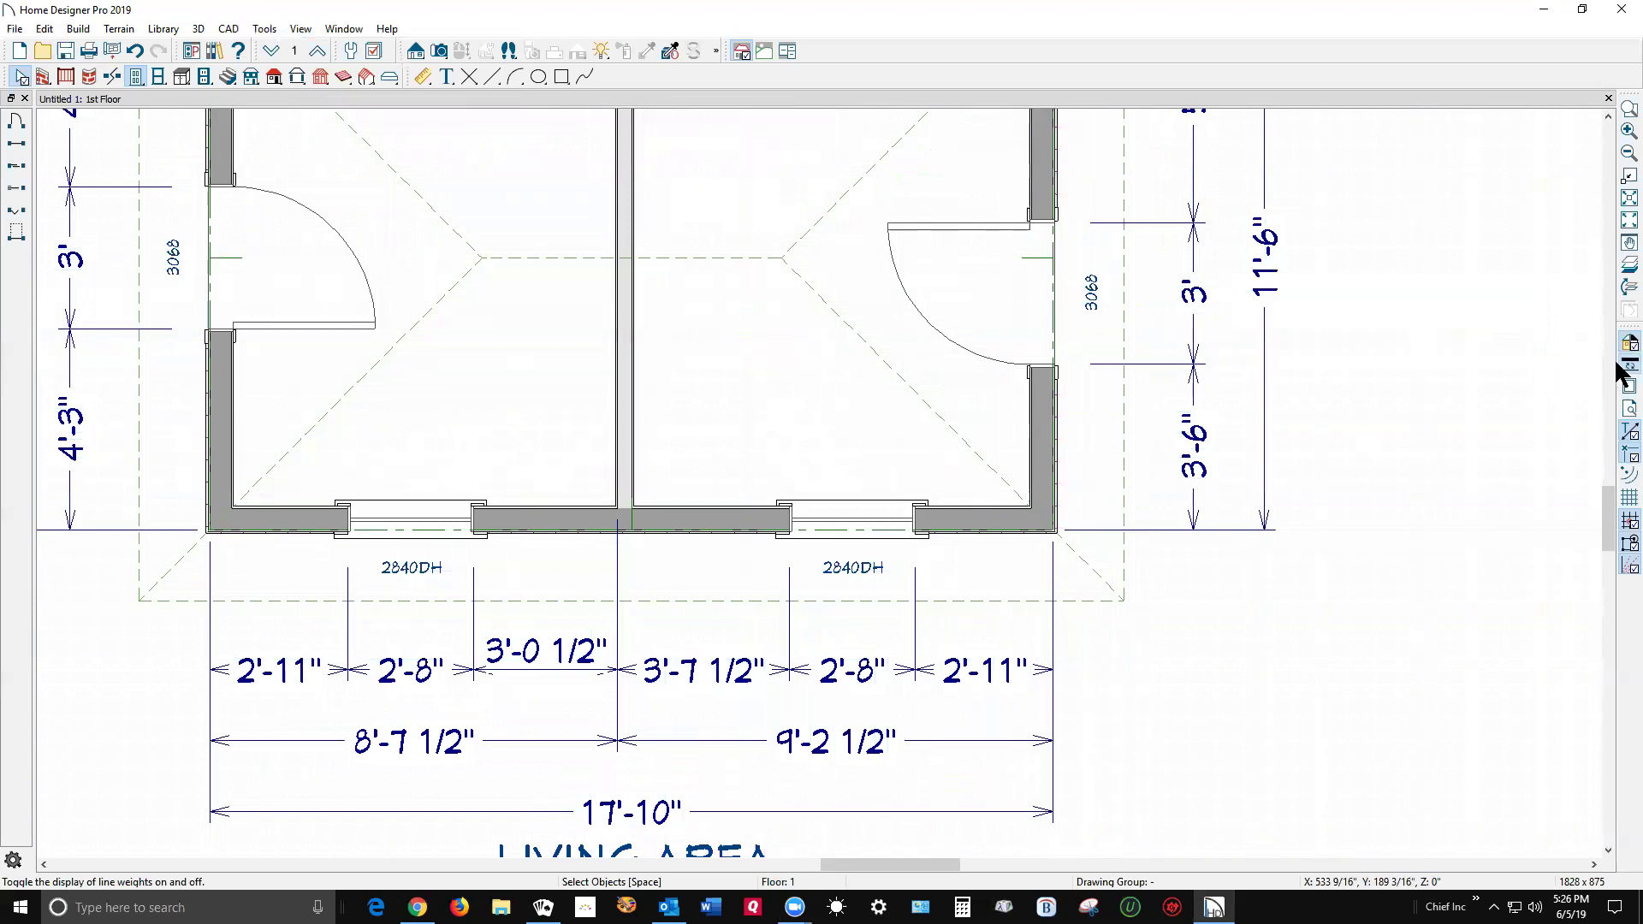
pyautogui.click(1618, 364)
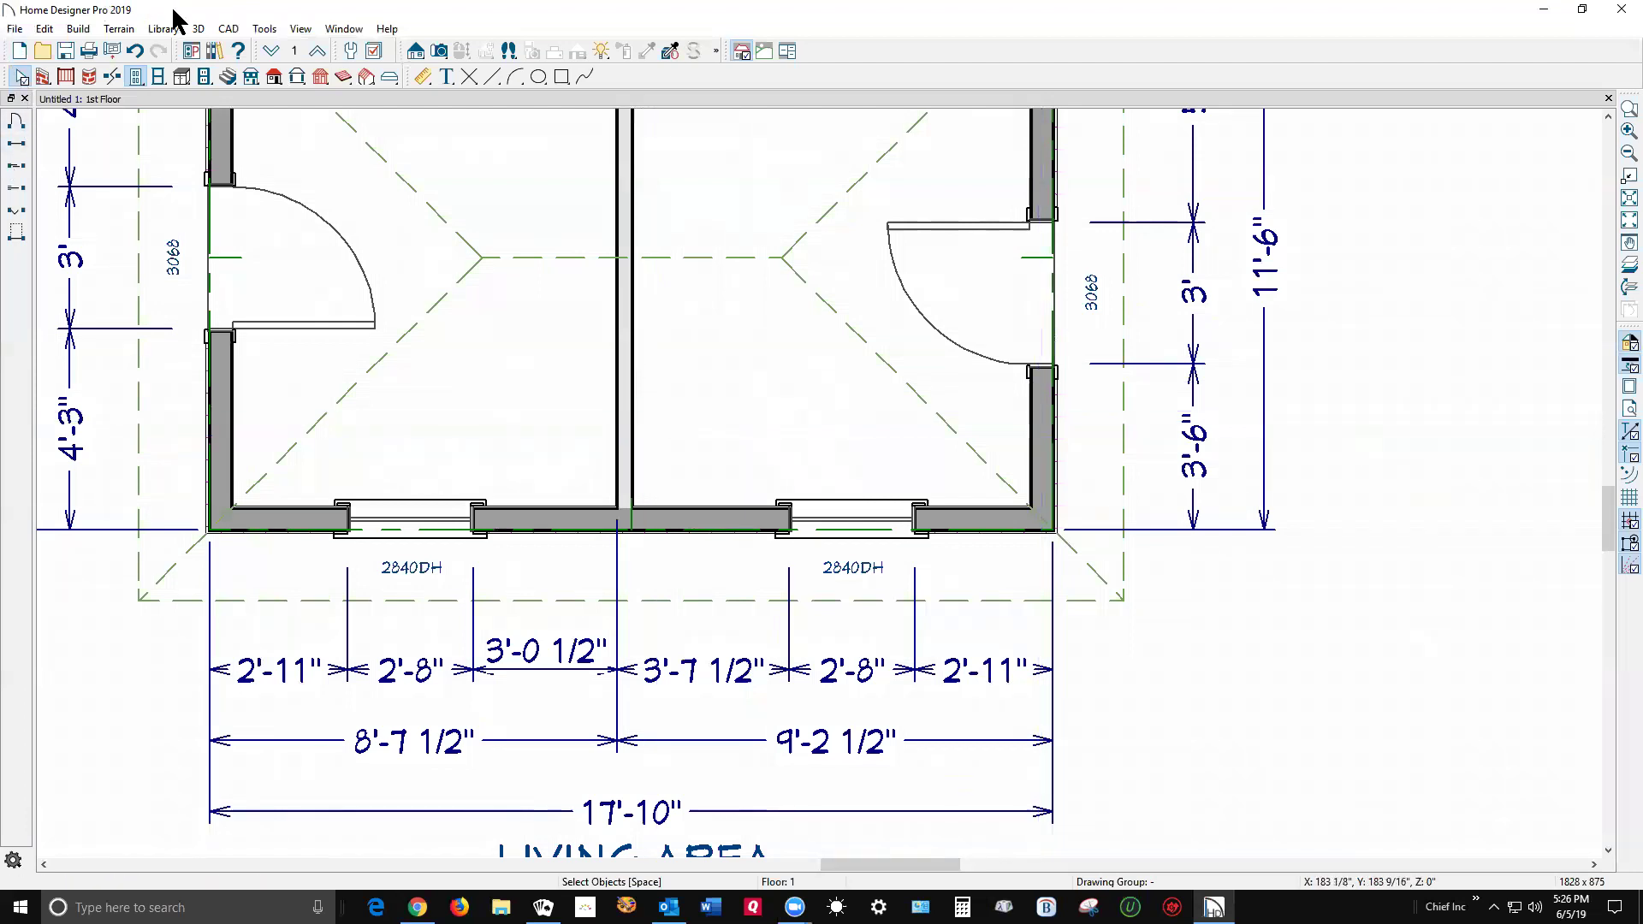
# Open Layer Display Options from the Tools menu and move the dialog aside
pyautogui.click(265, 30)
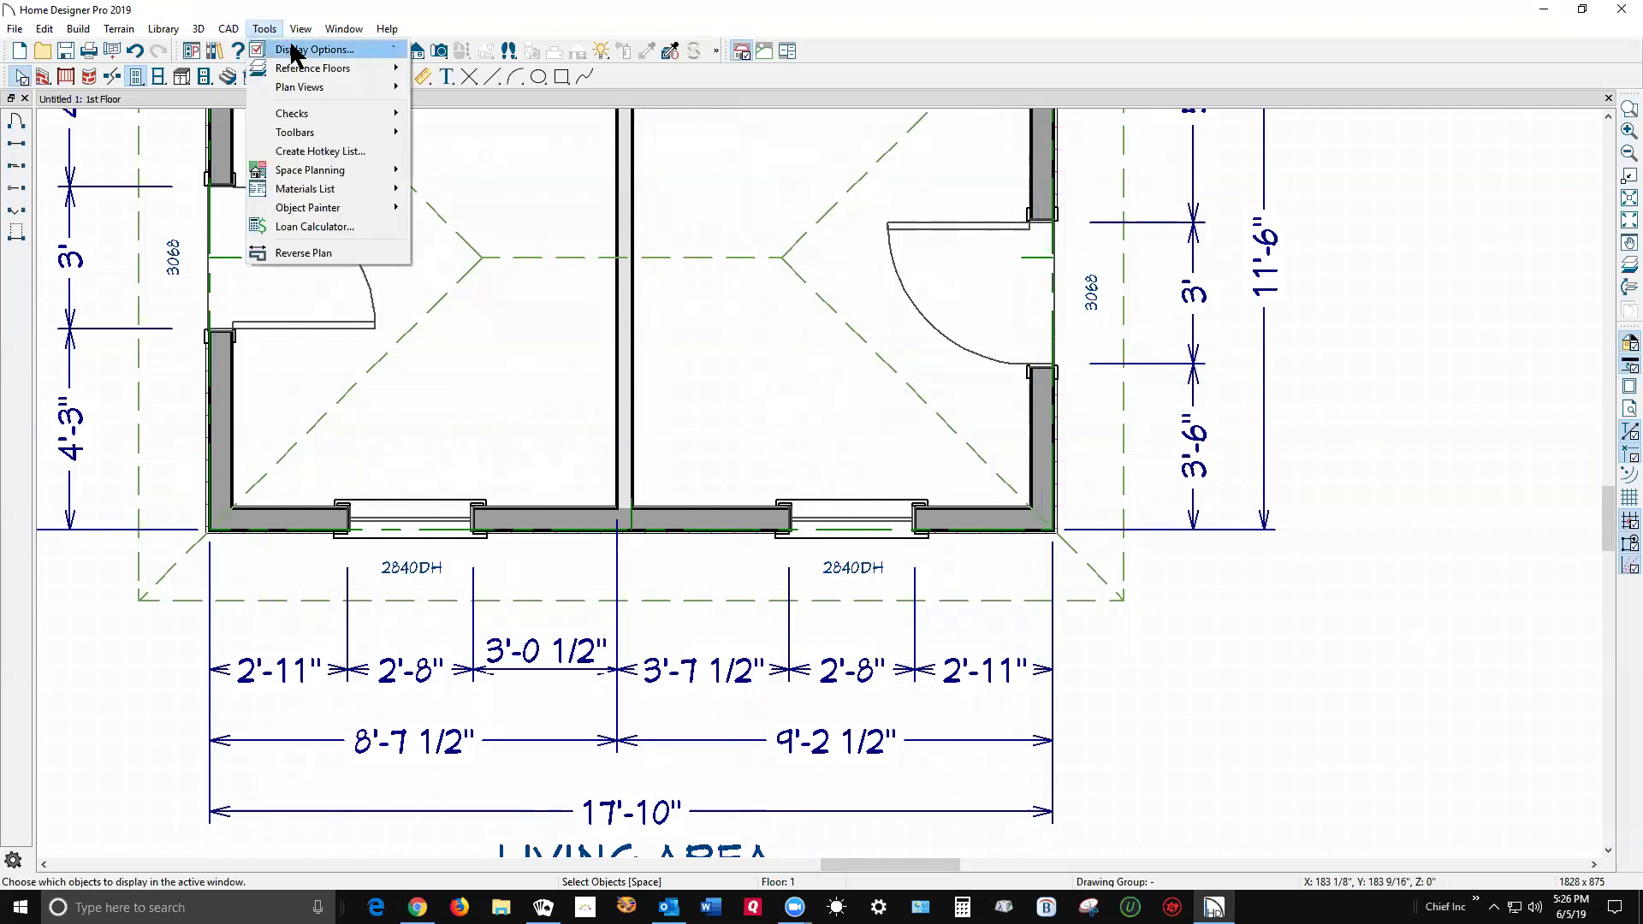
pyautogui.click(295, 50)
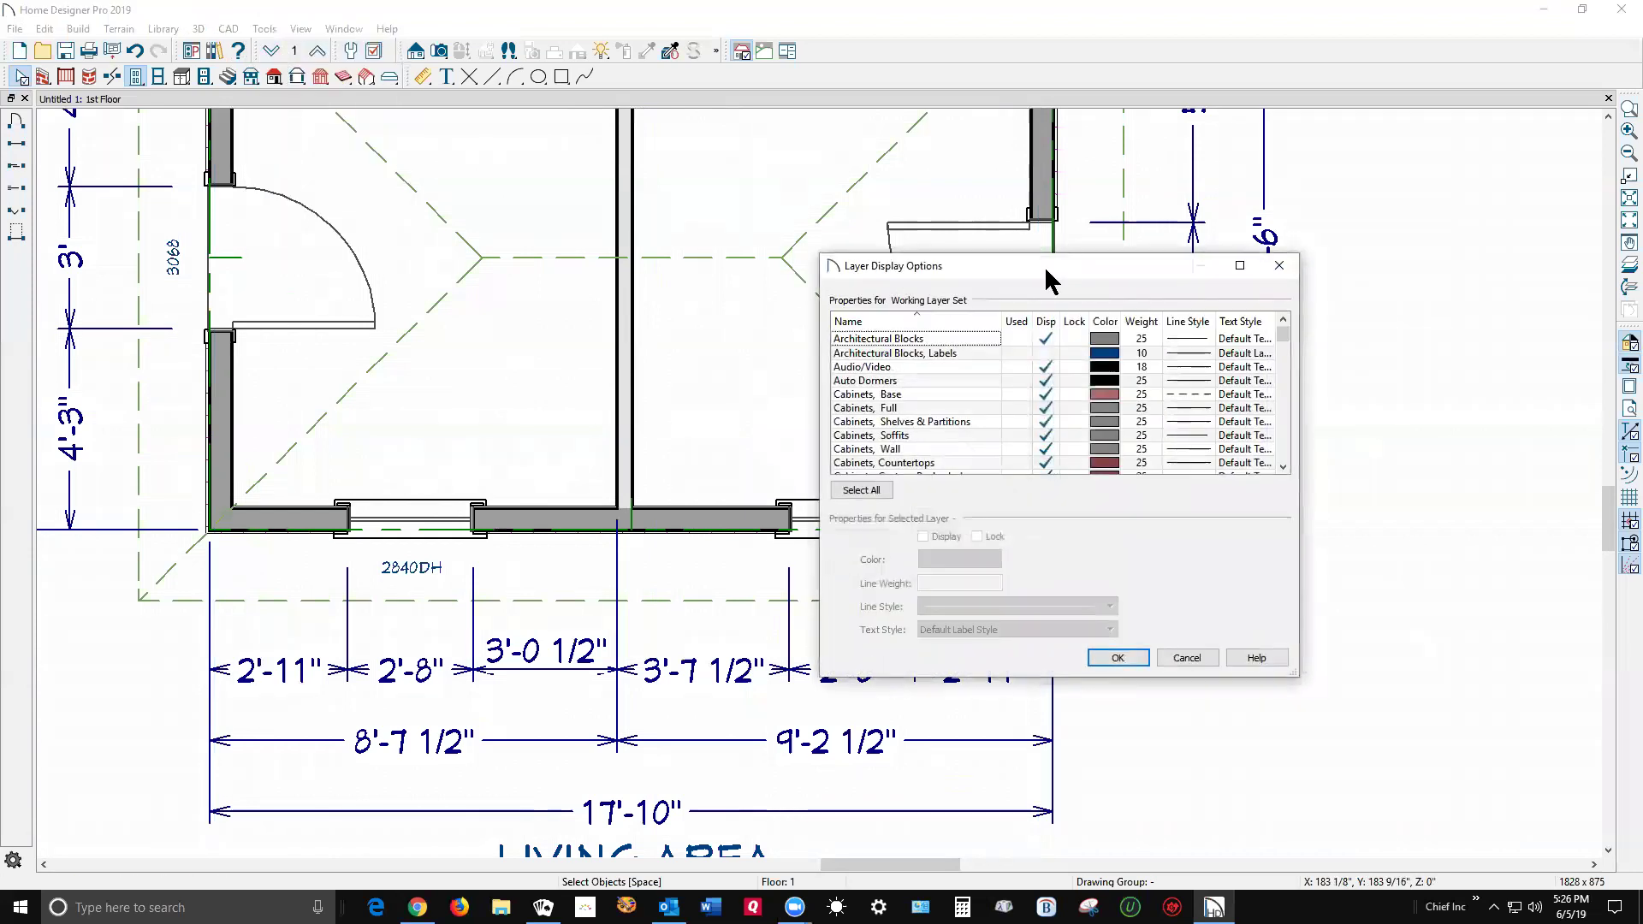
pyautogui.moveTo(1019, 267); pyautogui.dragTo(622, 248)
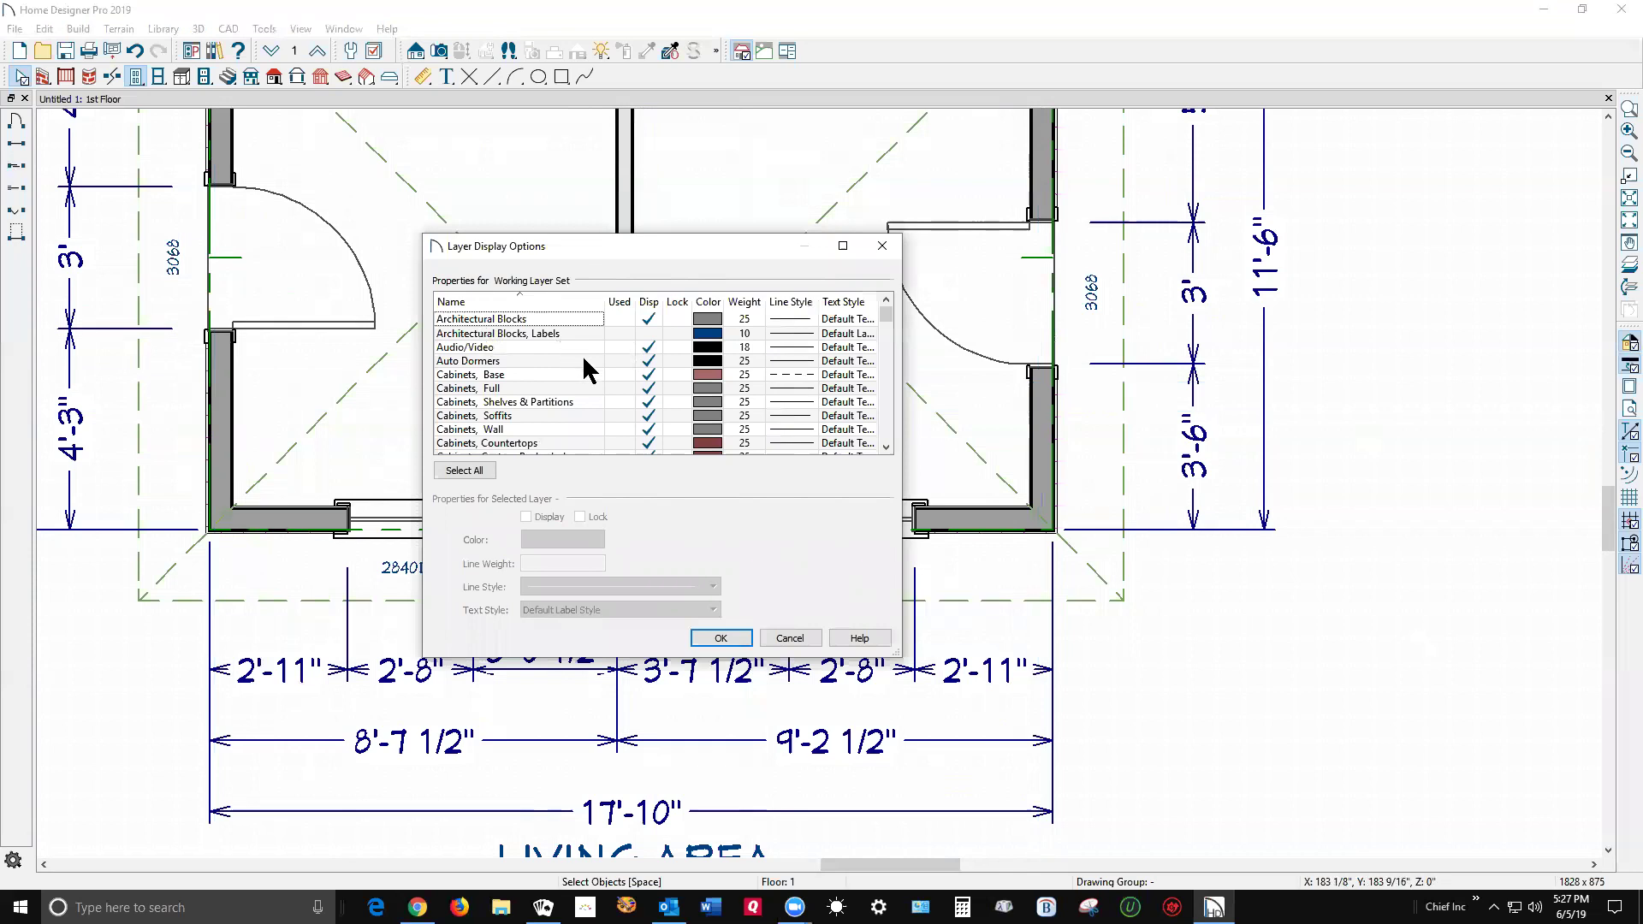
# Select the Walls, Normal layer and replace its line weight 35 with 150
pyautogui.click(489, 387)
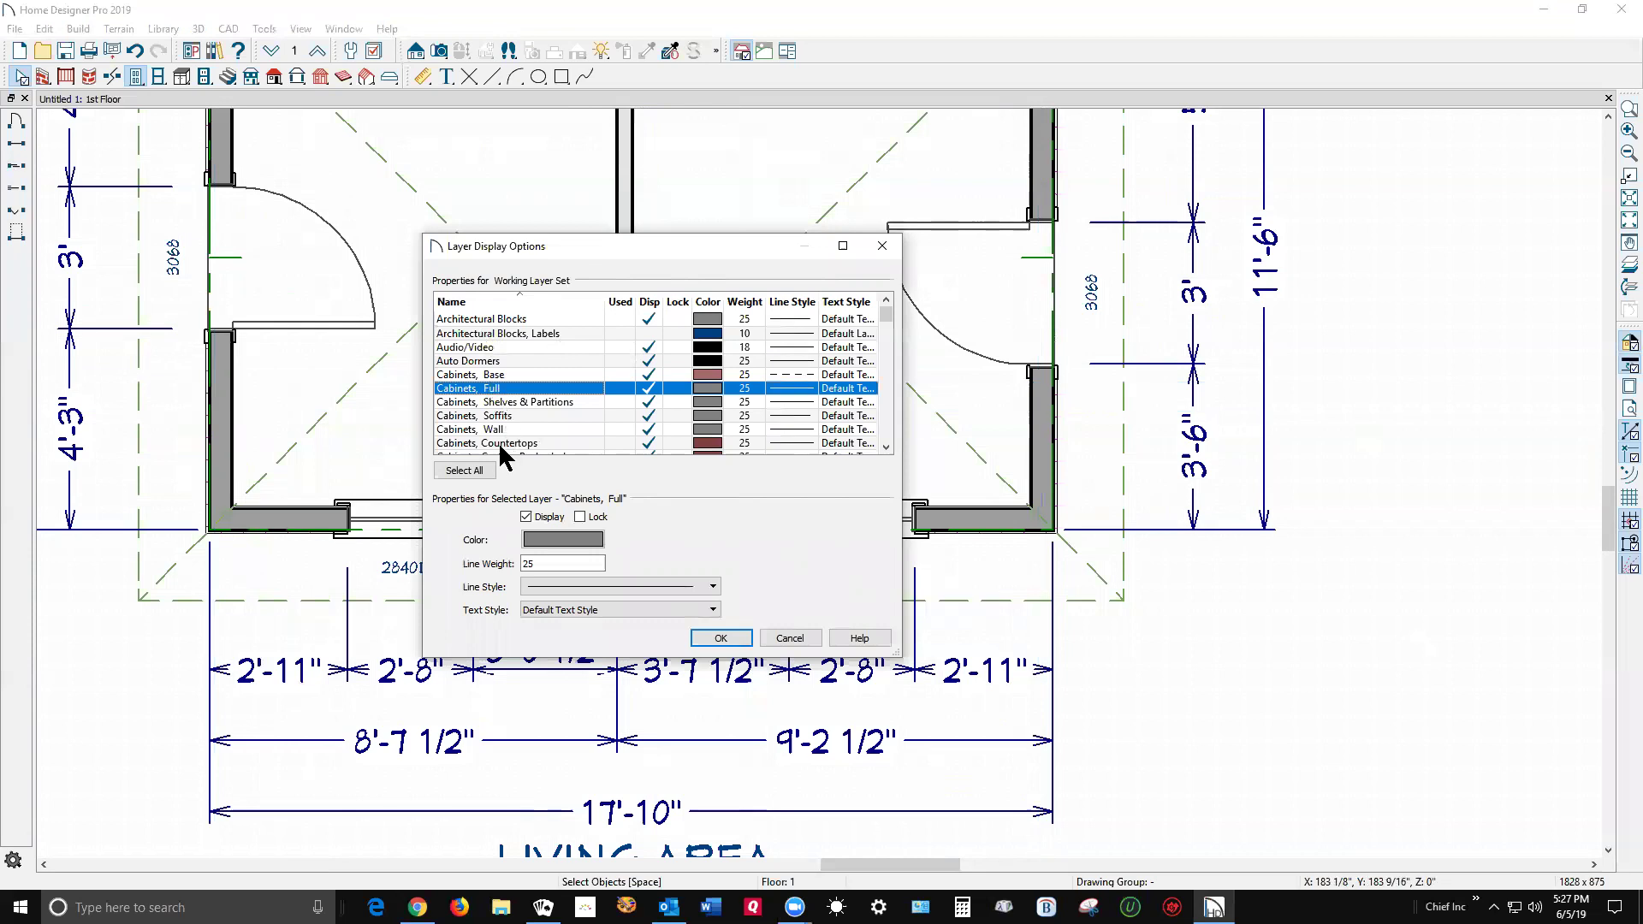
pyautogui.press('w')
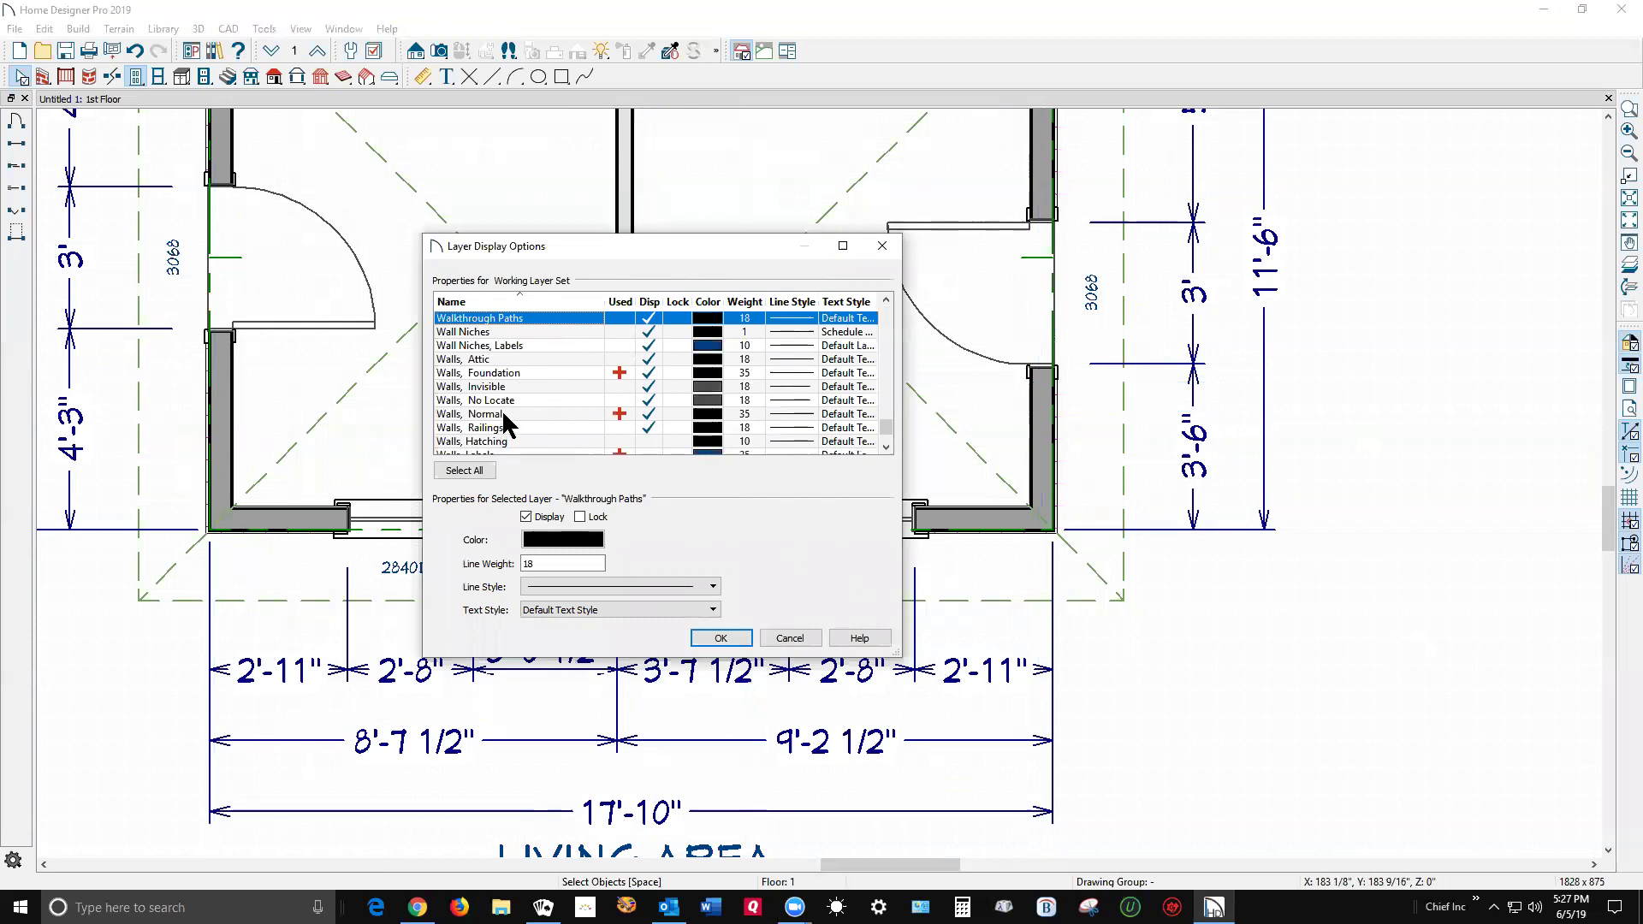
pyautogui.click(505, 415)
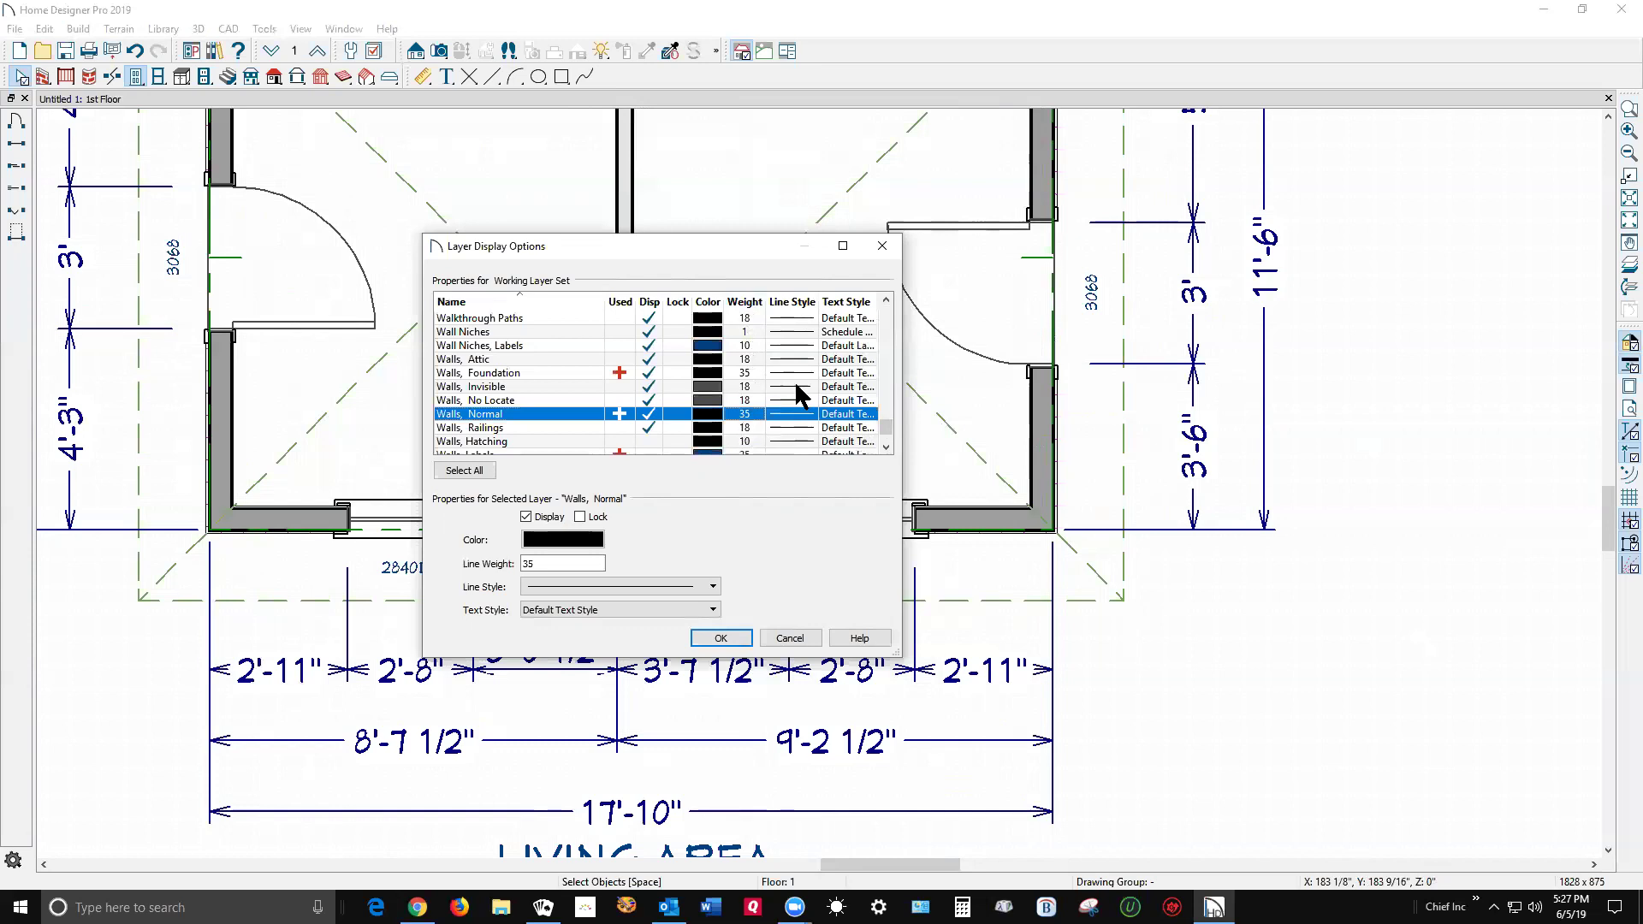
pyautogui.doubleClick(577, 558)
pyautogui.write('150')
# Apply the 150 wall weight, then change Walls, Normal line weight to 25 and confirm
pyautogui.click(721, 641)
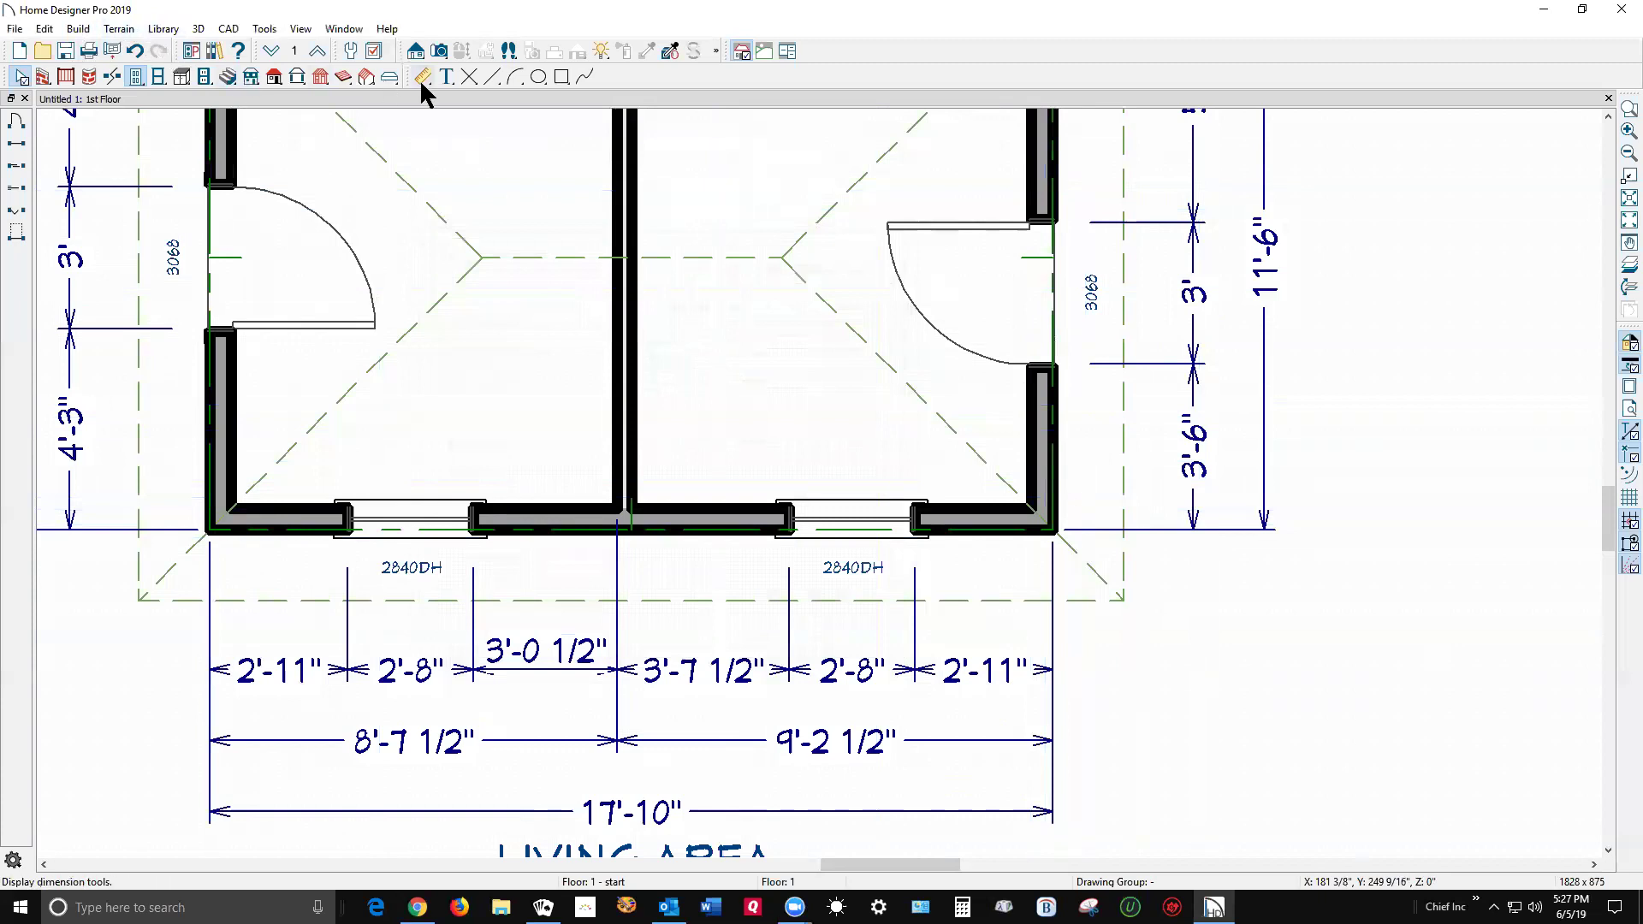
pyautogui.click(374, 51)
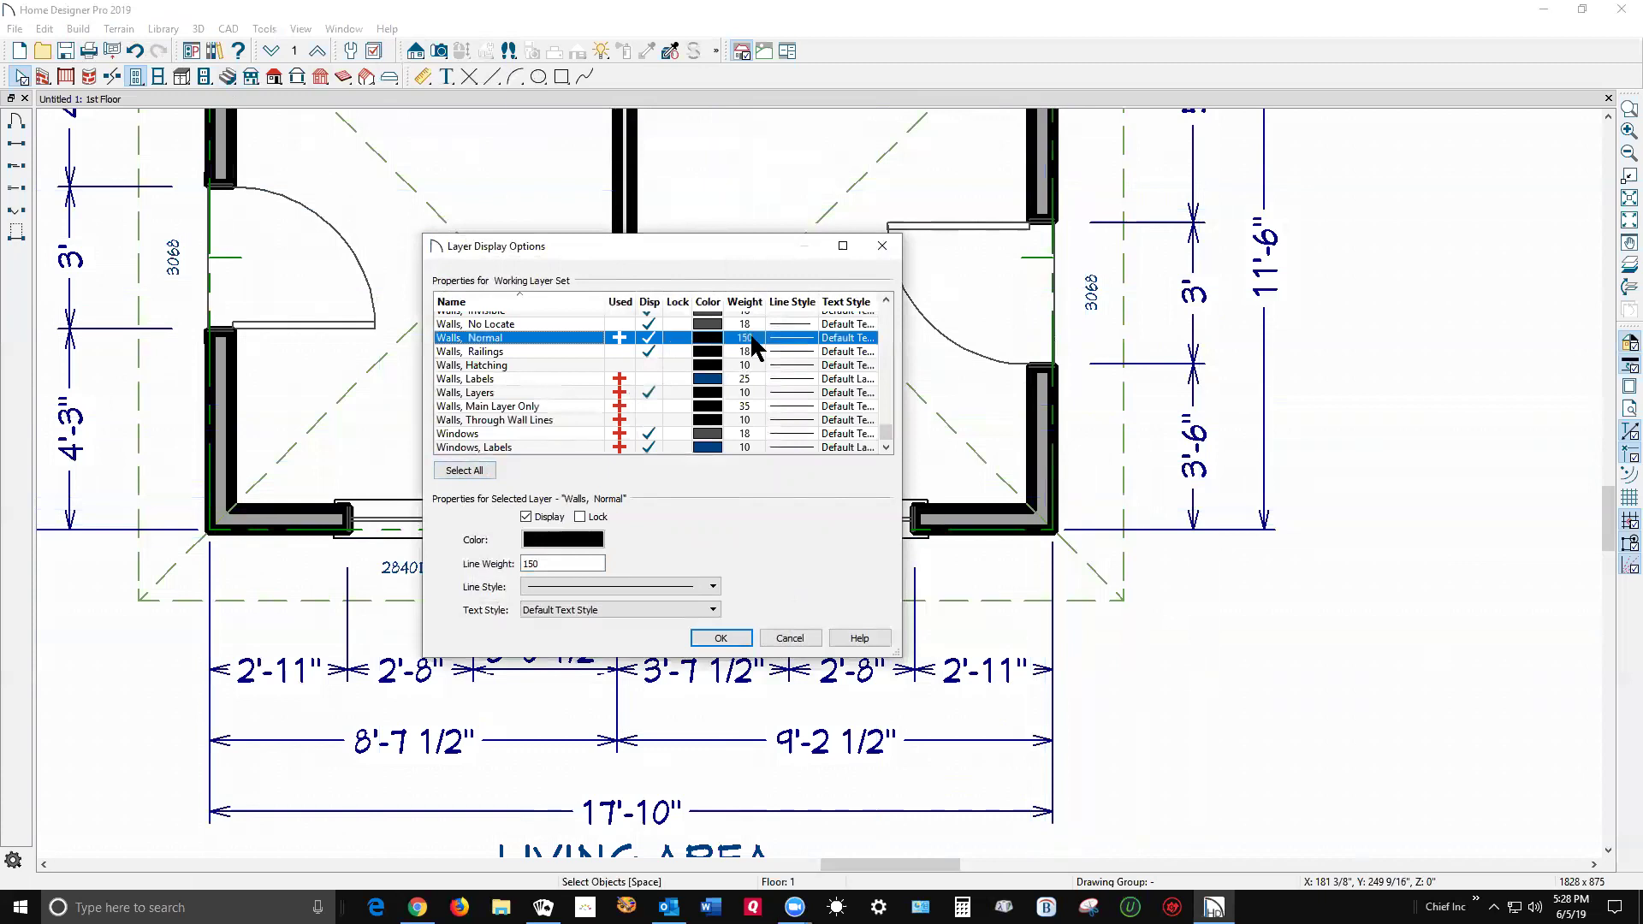
pyautogui.doubleClick(531, 564)
pyautogui.write('25')
pyautogui.click(741, 643)
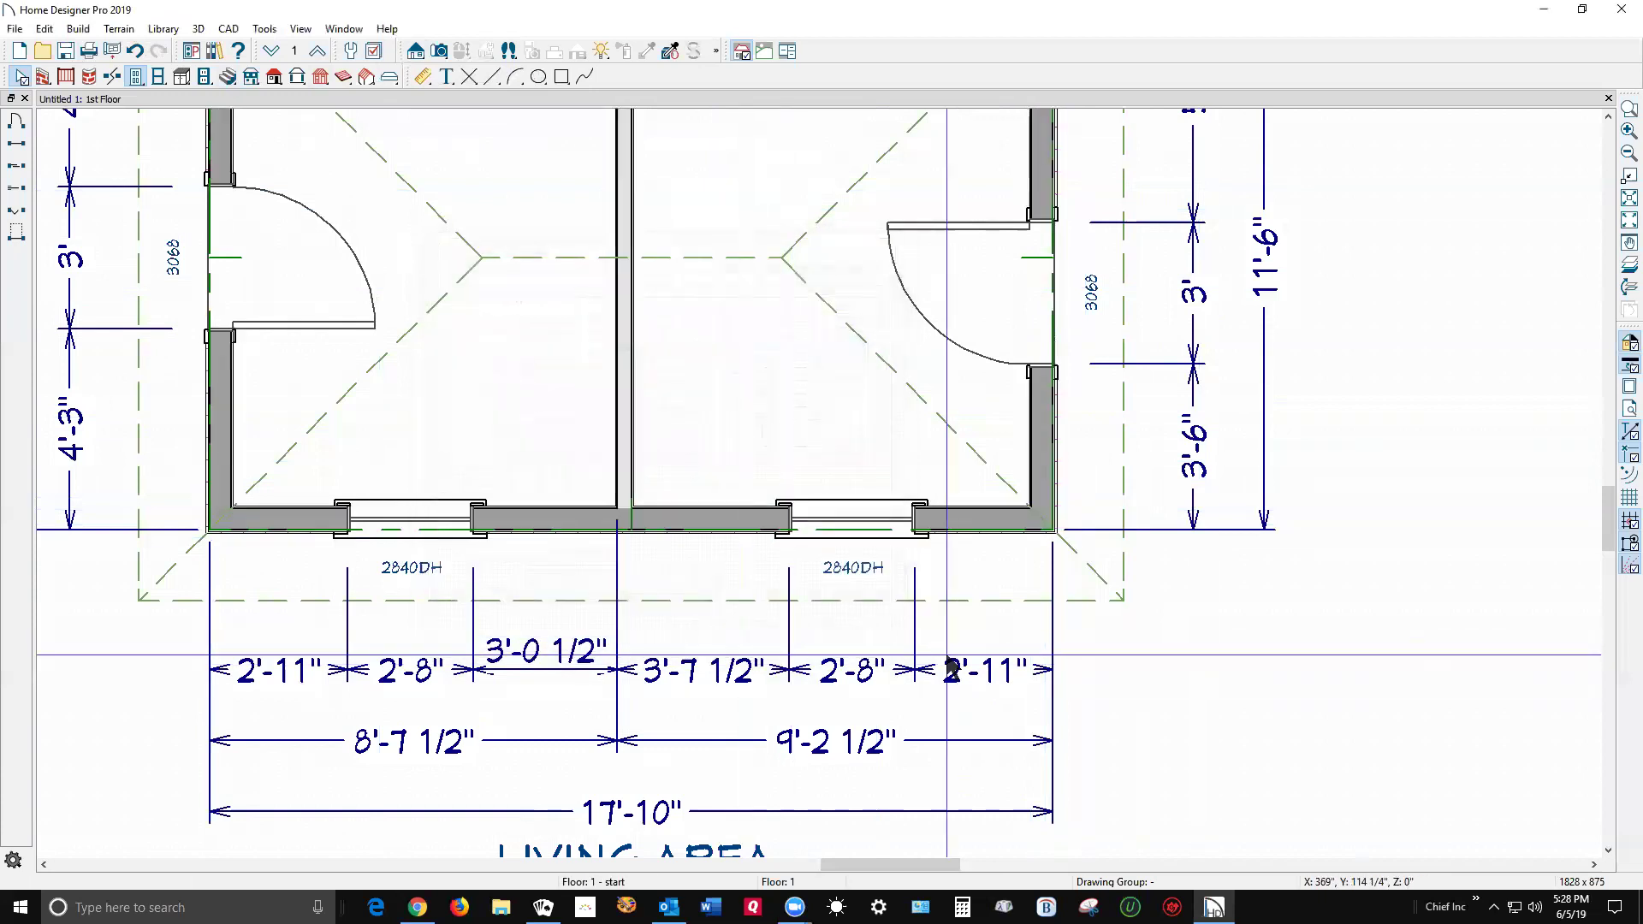
# Compare the 25-weight walls with Line Weights off and on, then reopen Layer Display Options
pyautogui.scroll(6, 990, 567)
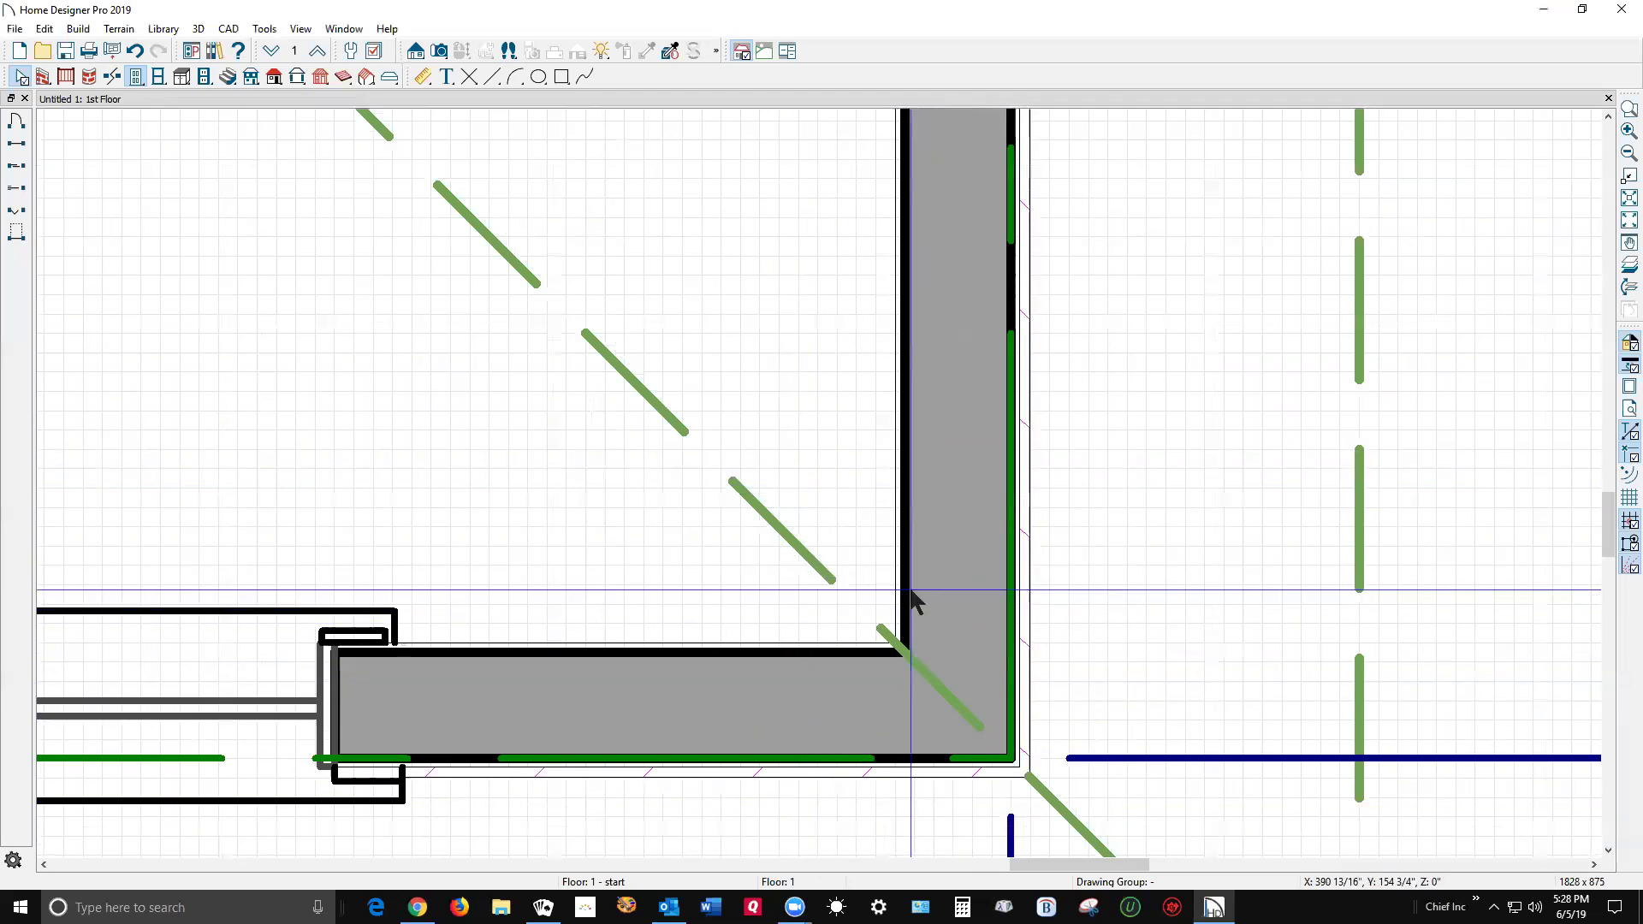
pyautogui.click(1629, 367)
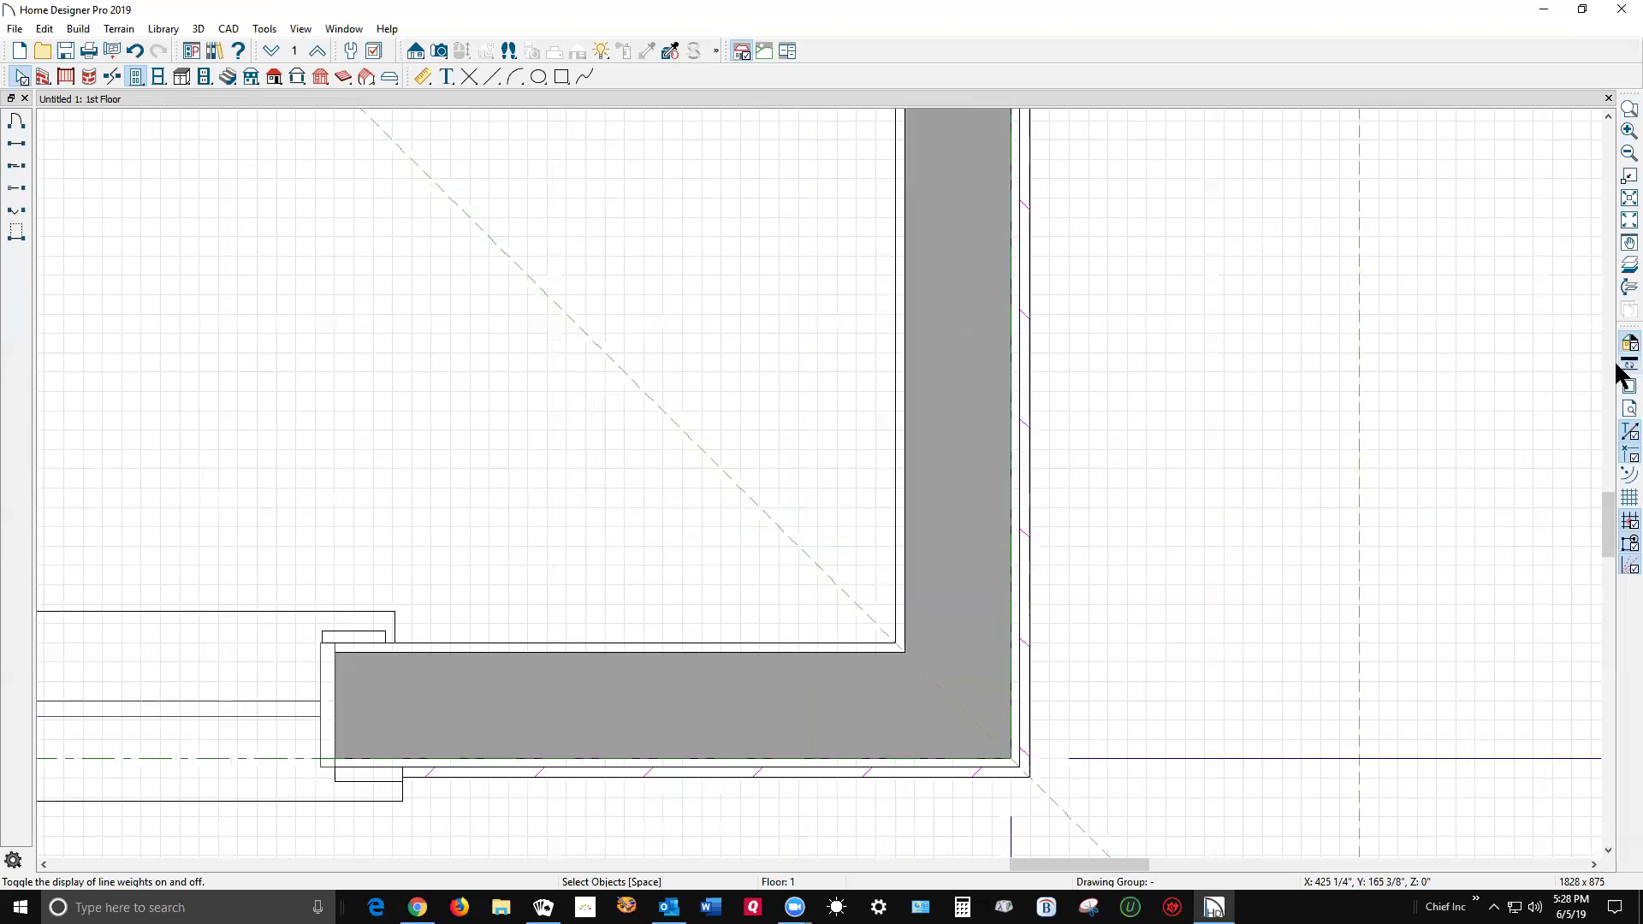
pyautogui.click(1620, 366)
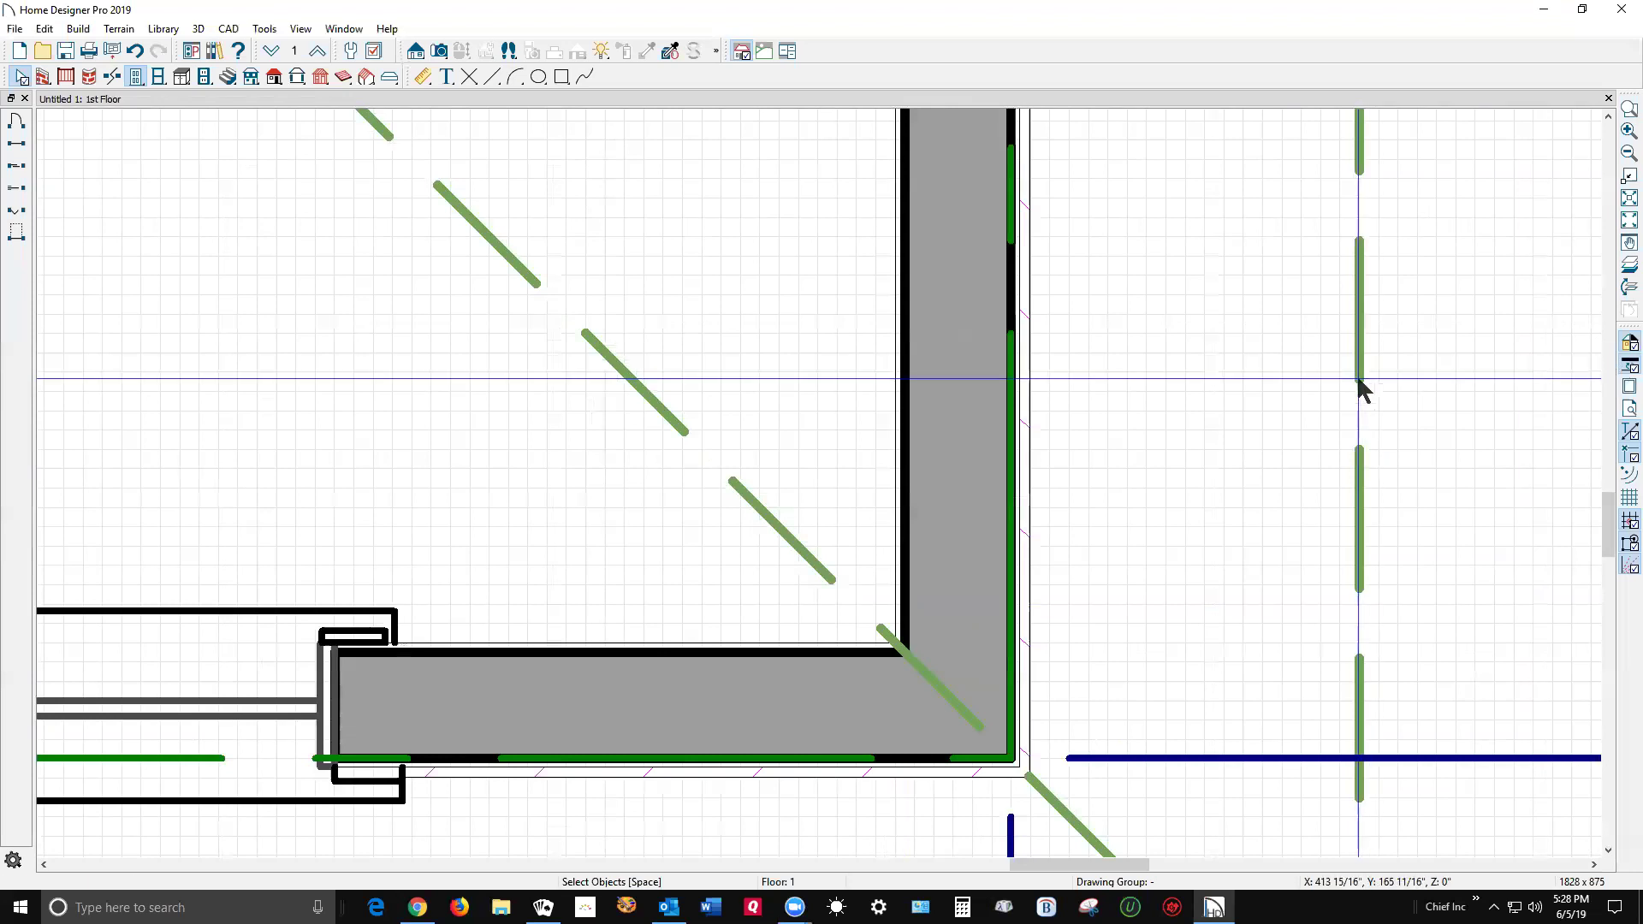
pyautogui.scroll(-1, 1374, 395)
pyautogui.scroll(-2, 1374, 395)
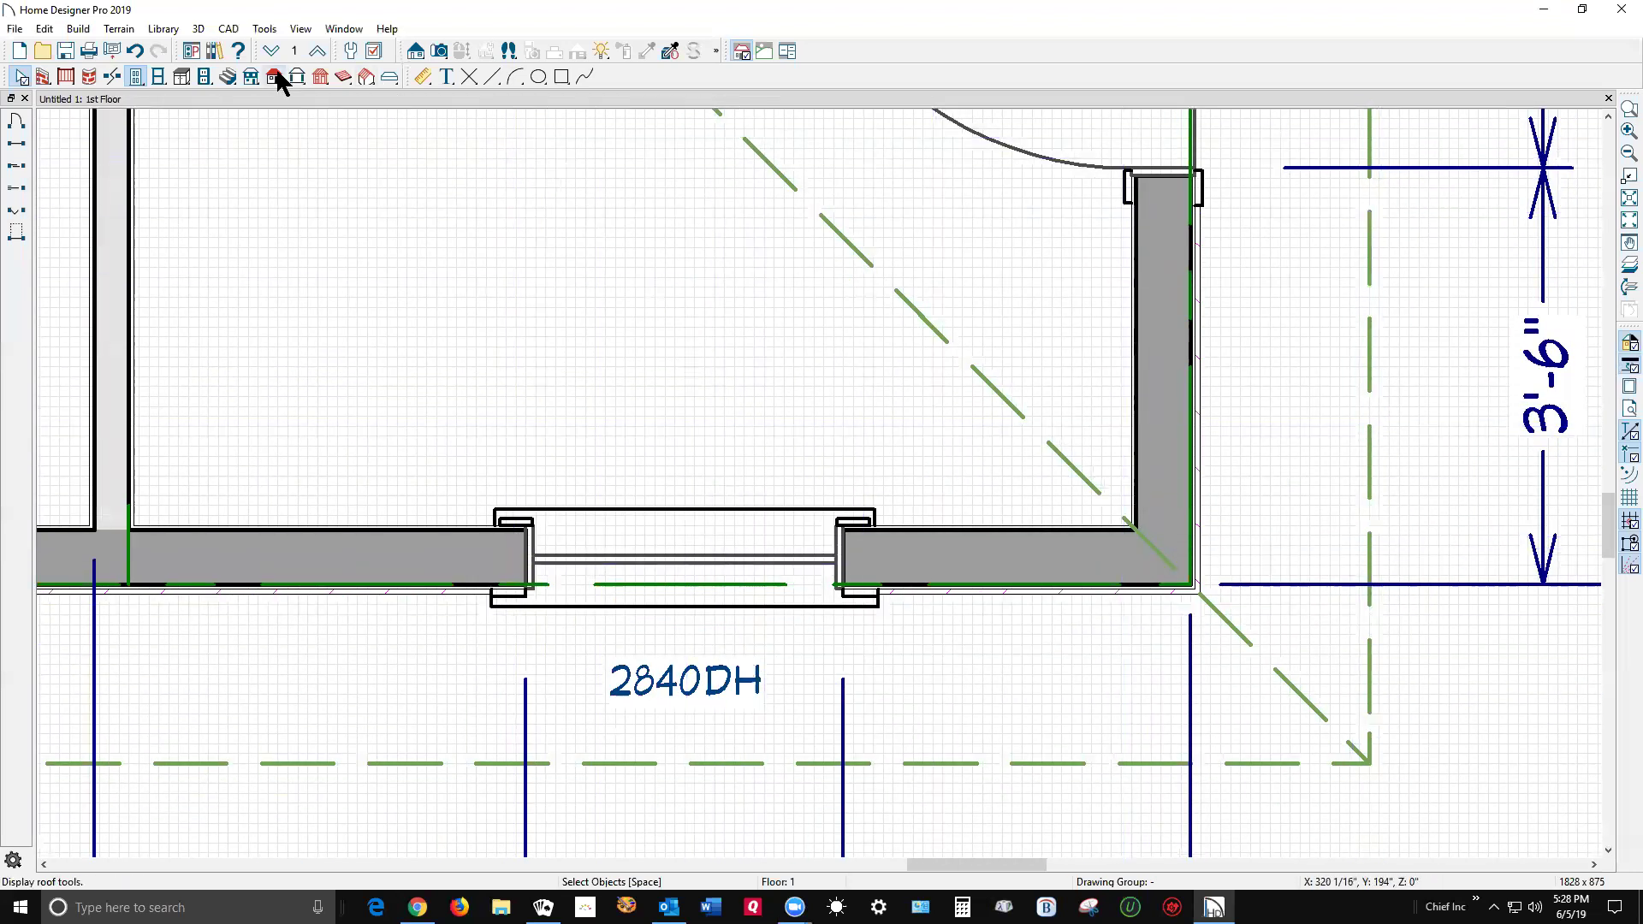
pyautogui.click(374, 53)
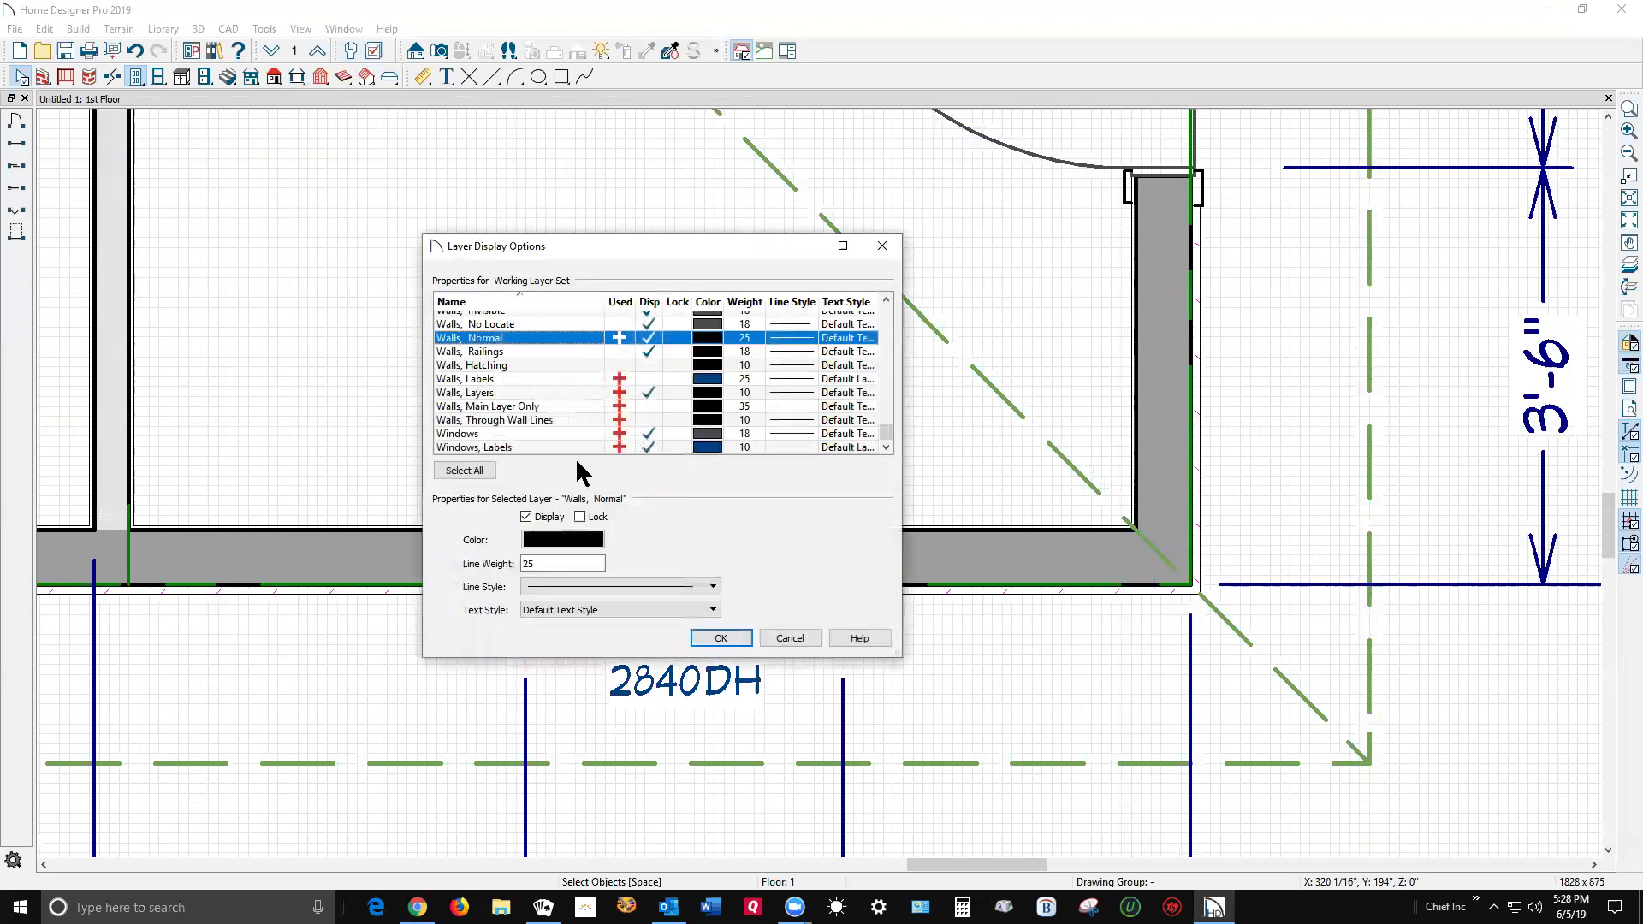
pyautogui.click(563, 431)
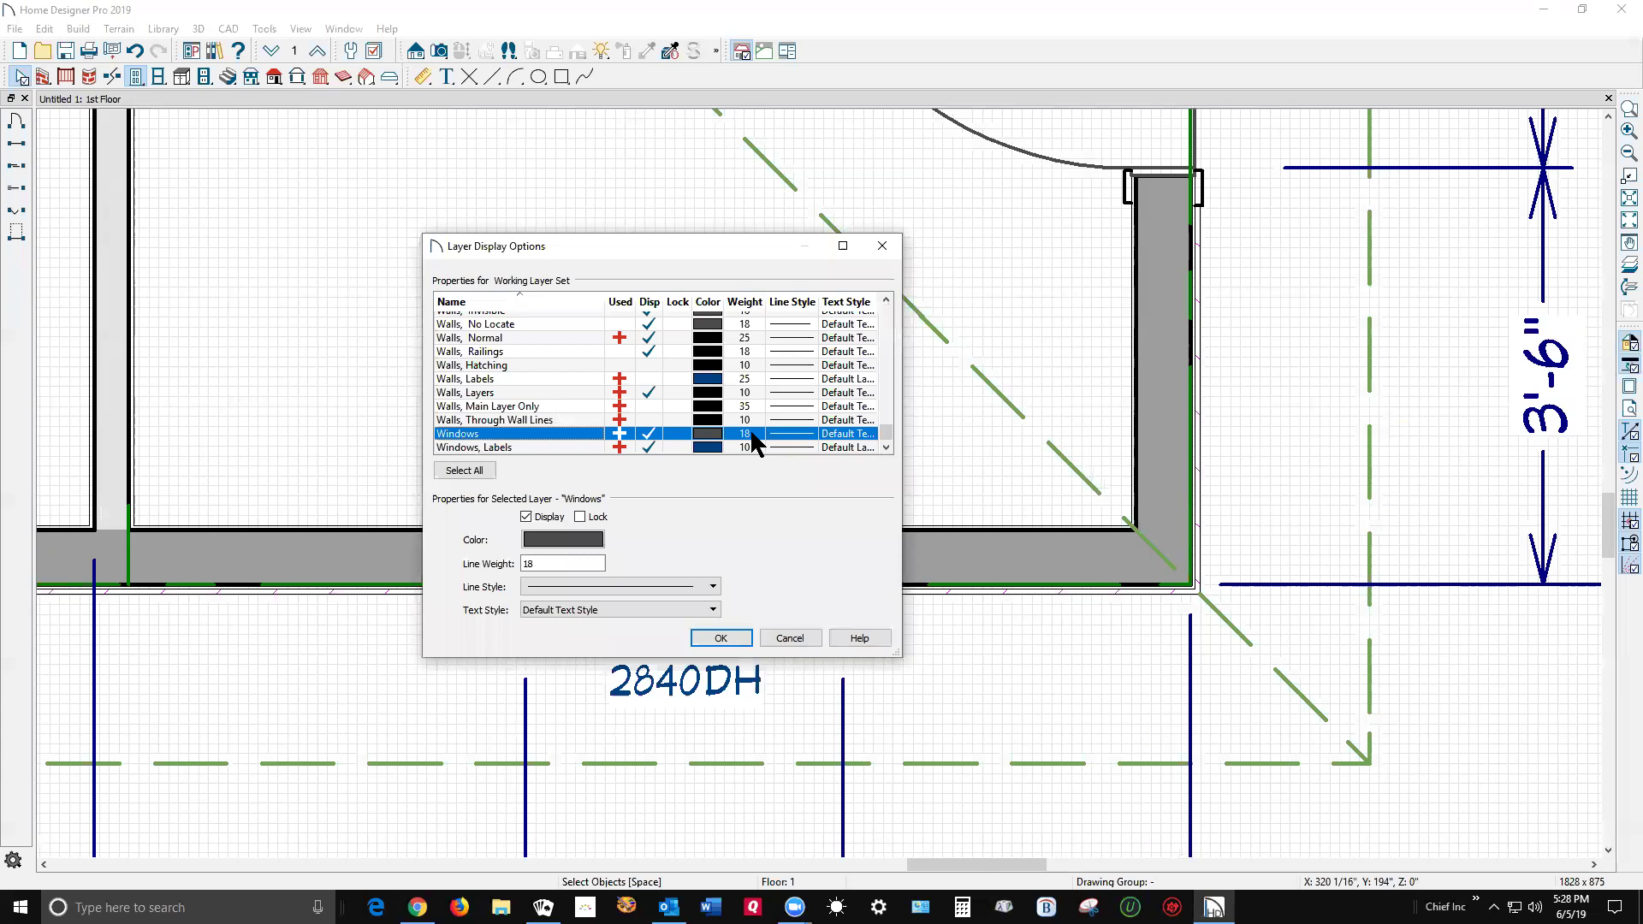
pyautogui.scroll(1, 540, 381)
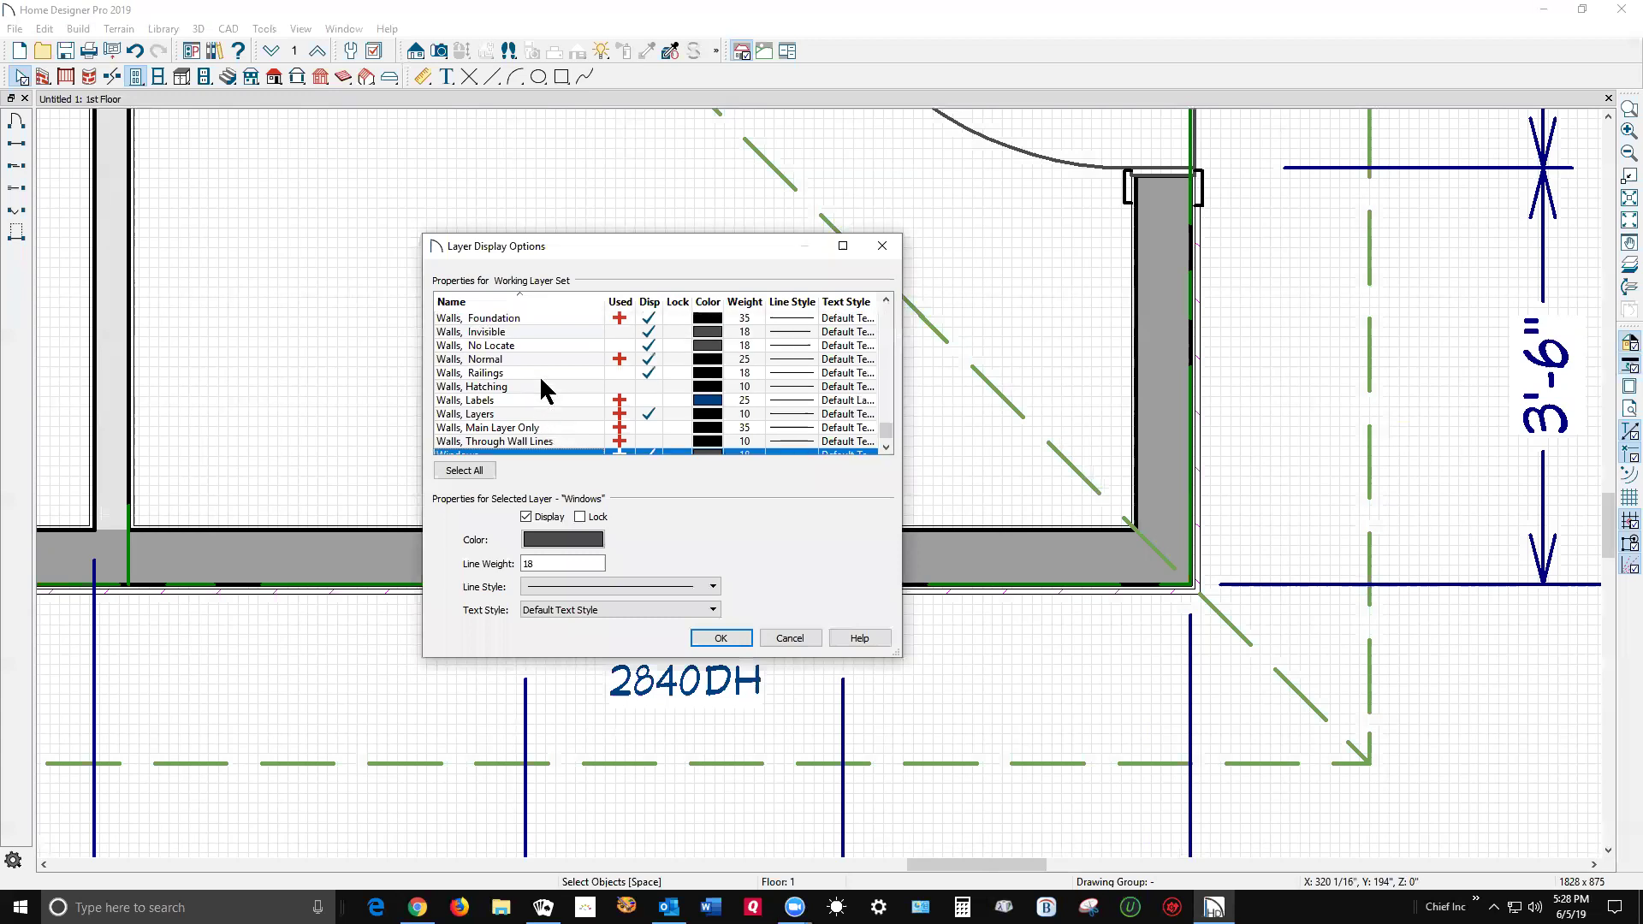
pyautogui.click(538, 360)
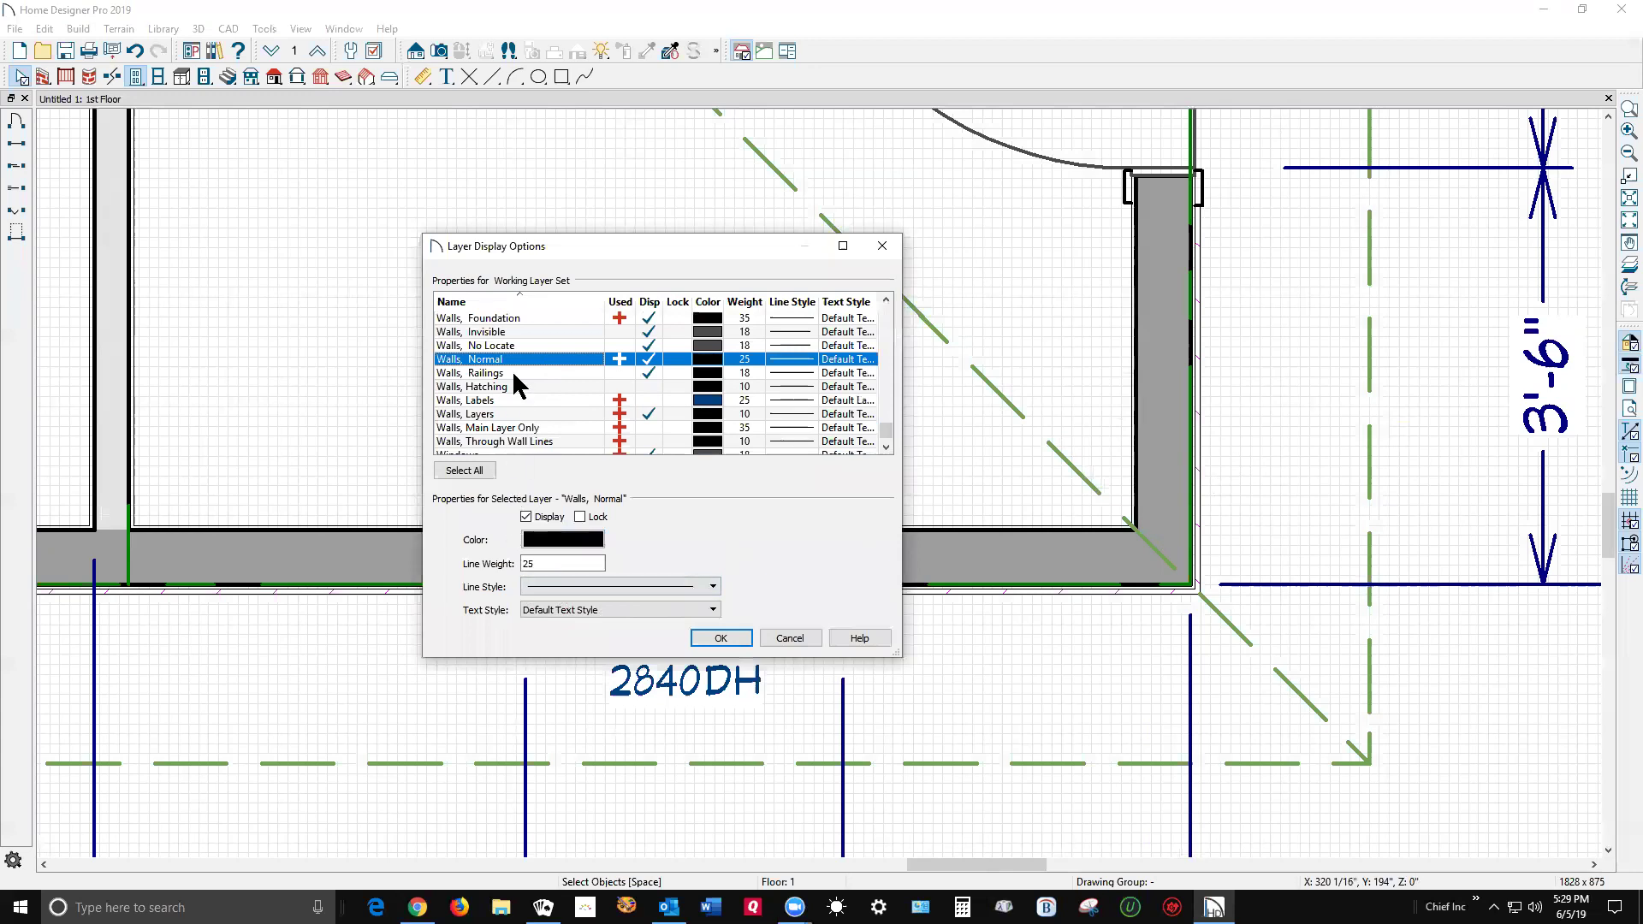
# Select the Roof Planes layer and replace its line weight 25 with 20
pyautogui.press('r')
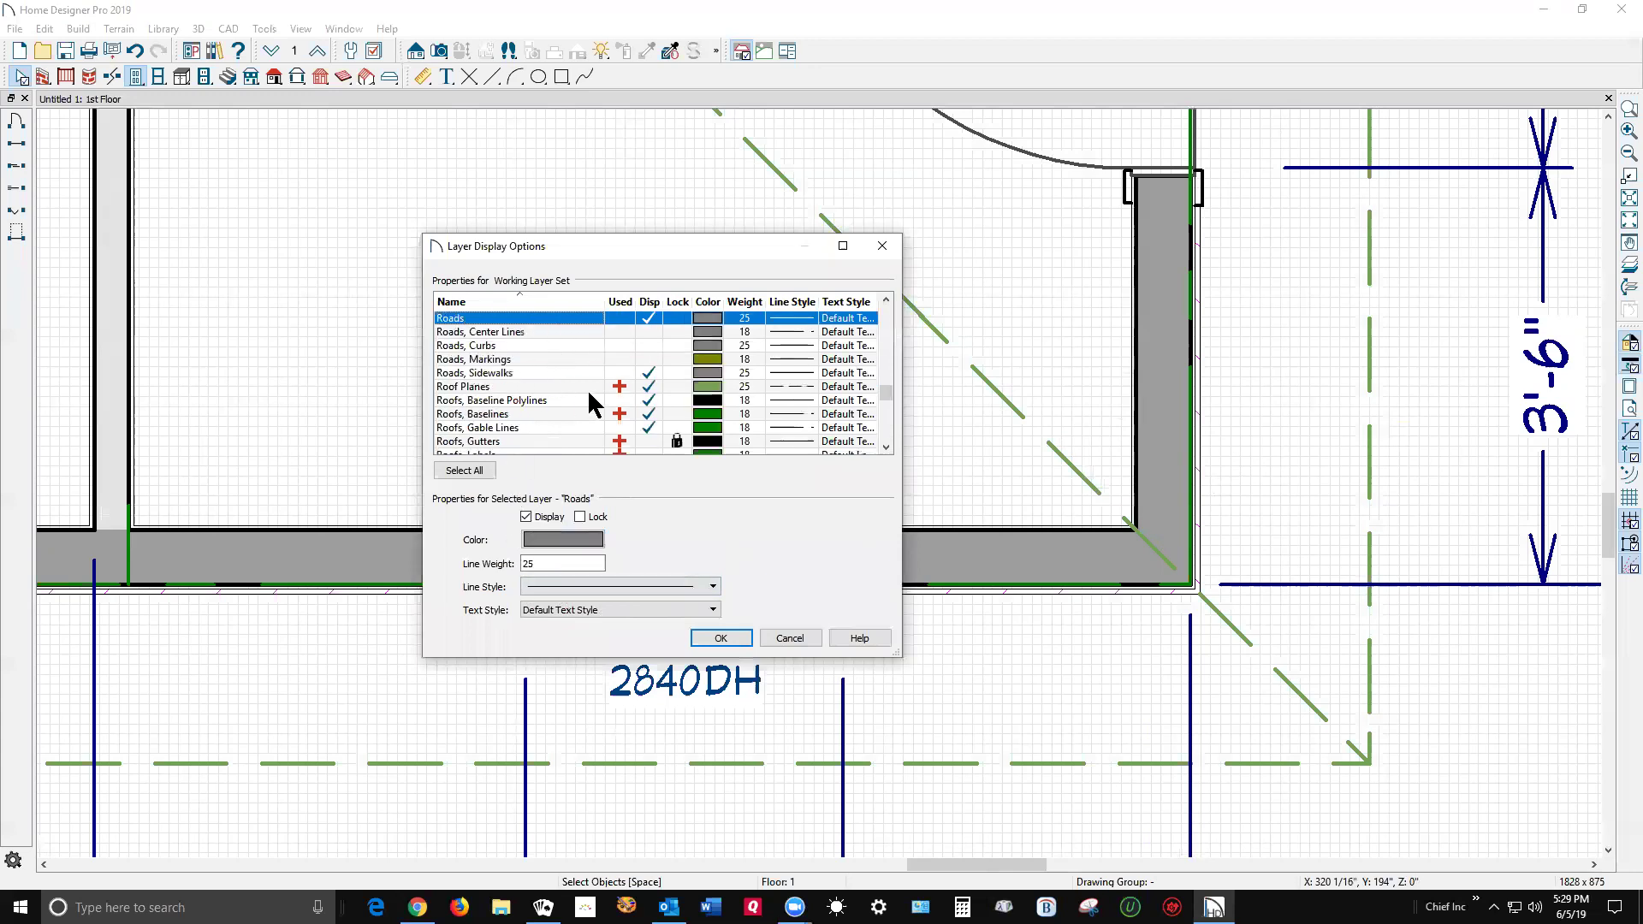
pyautogui.click(613, 387)
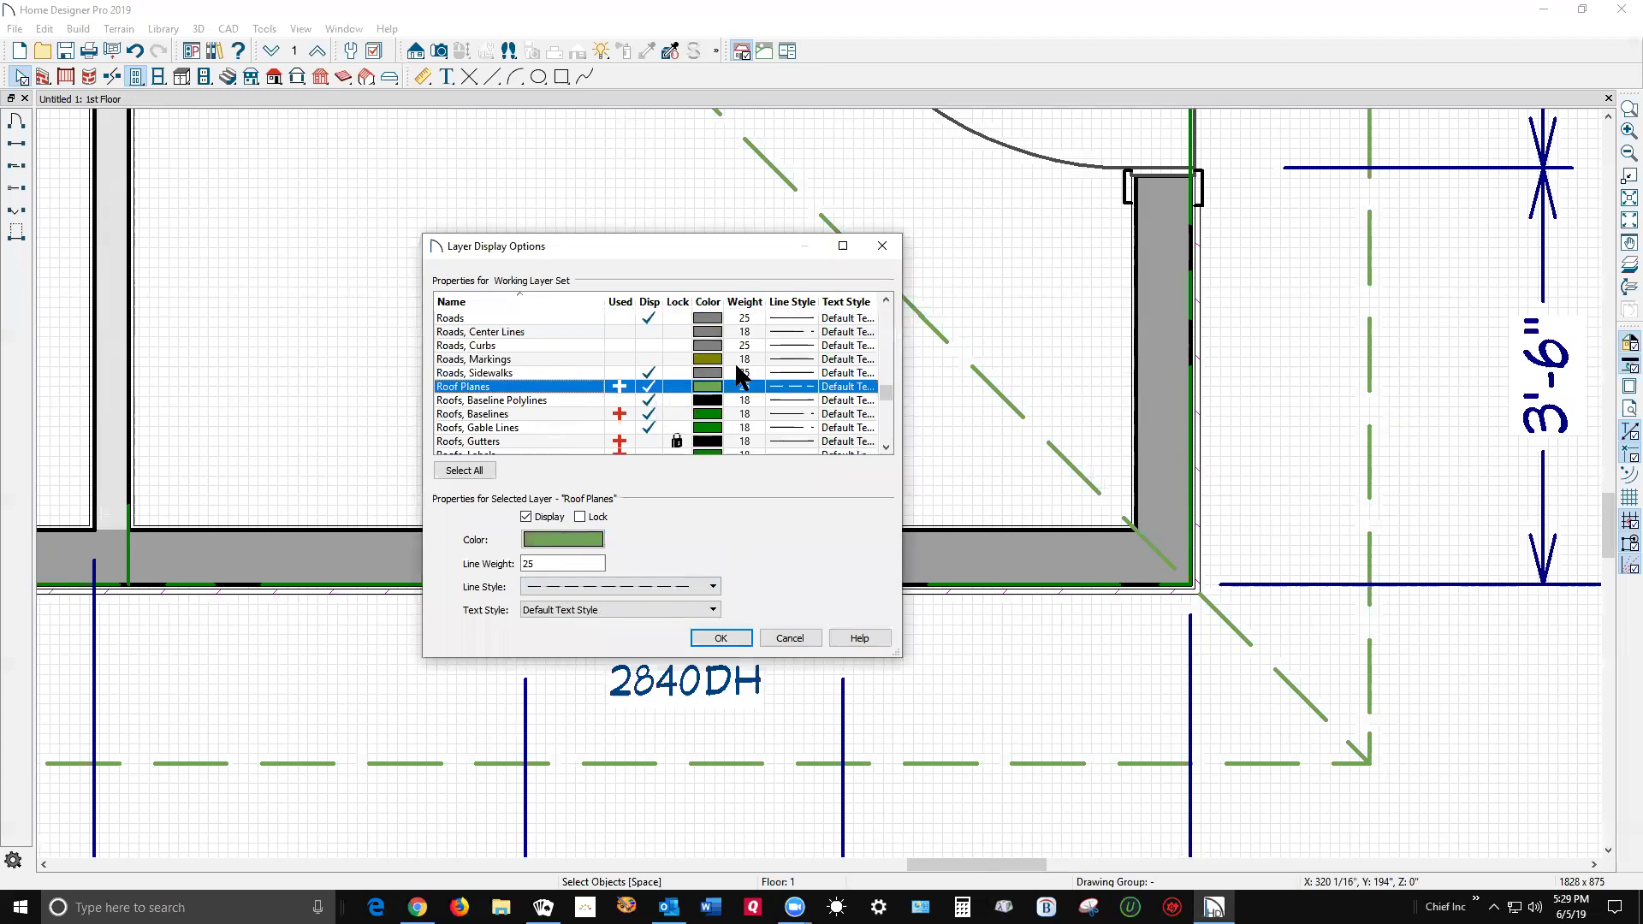
pyautogui.doubleClick(526, 564)
pyautogui.write('2')
# Apply the Roof Planes weight of 20 and zoom out to show the full plan with dimensions
pyautogui.click(721, 639)
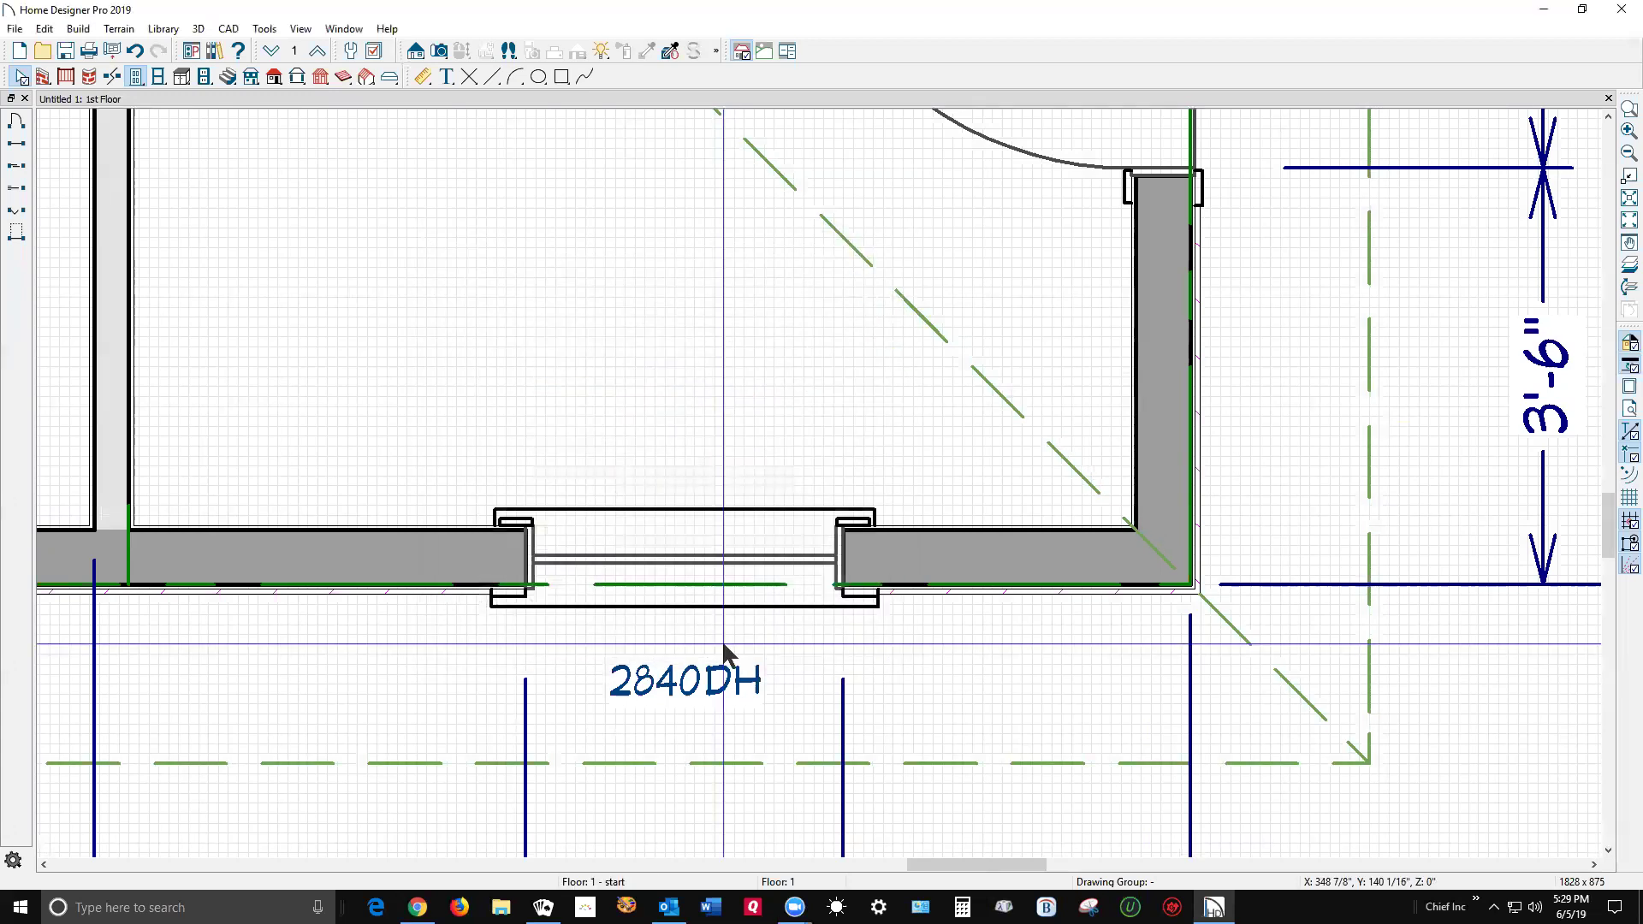
pyautogui.scroll(-1, 1196, 492)
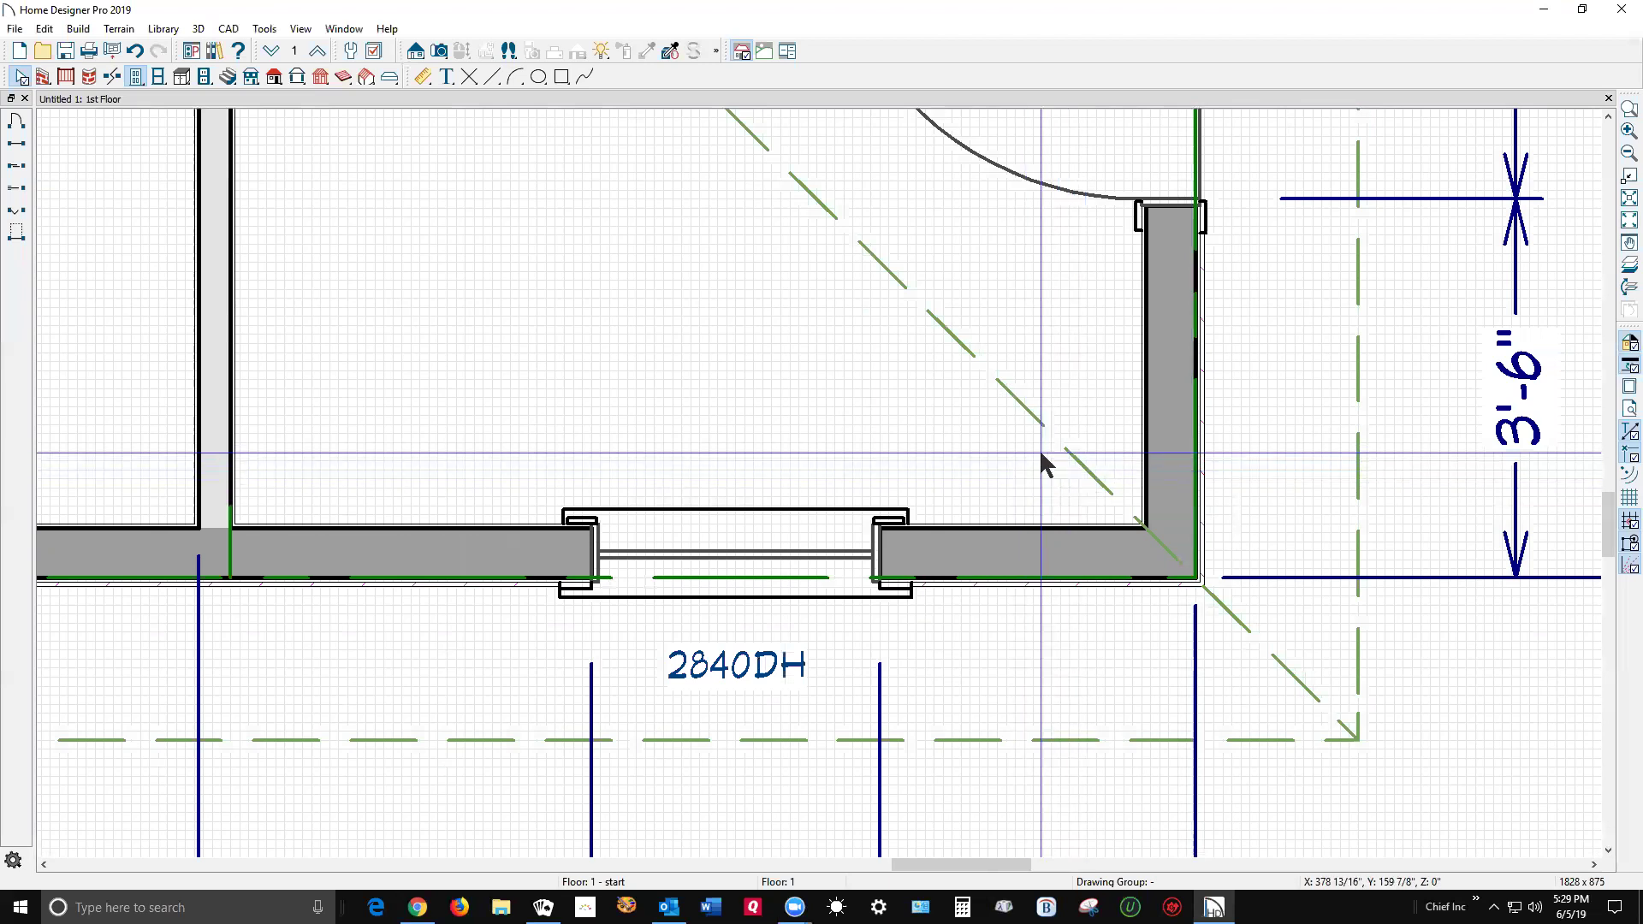
pyautogui.scroll(-3, 1100, 576)
pyautogui.scroll(-2, 1083, 488)
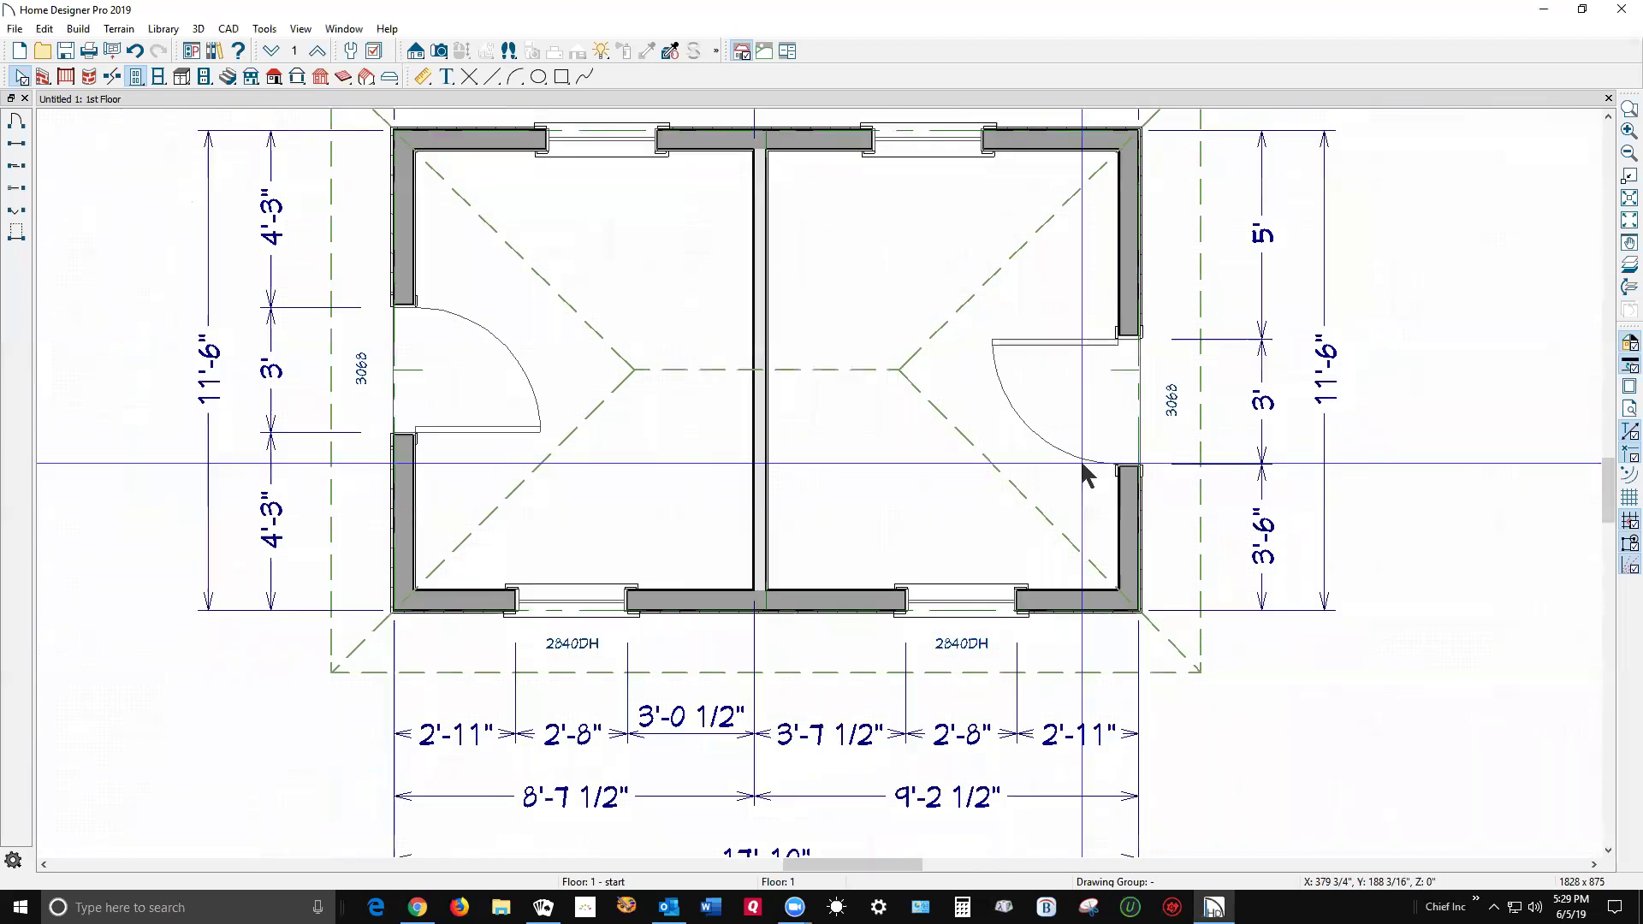
pyautogui.scroll(-2, 1087, 471)
pyautogui.scroll(-2, 1084, 470)
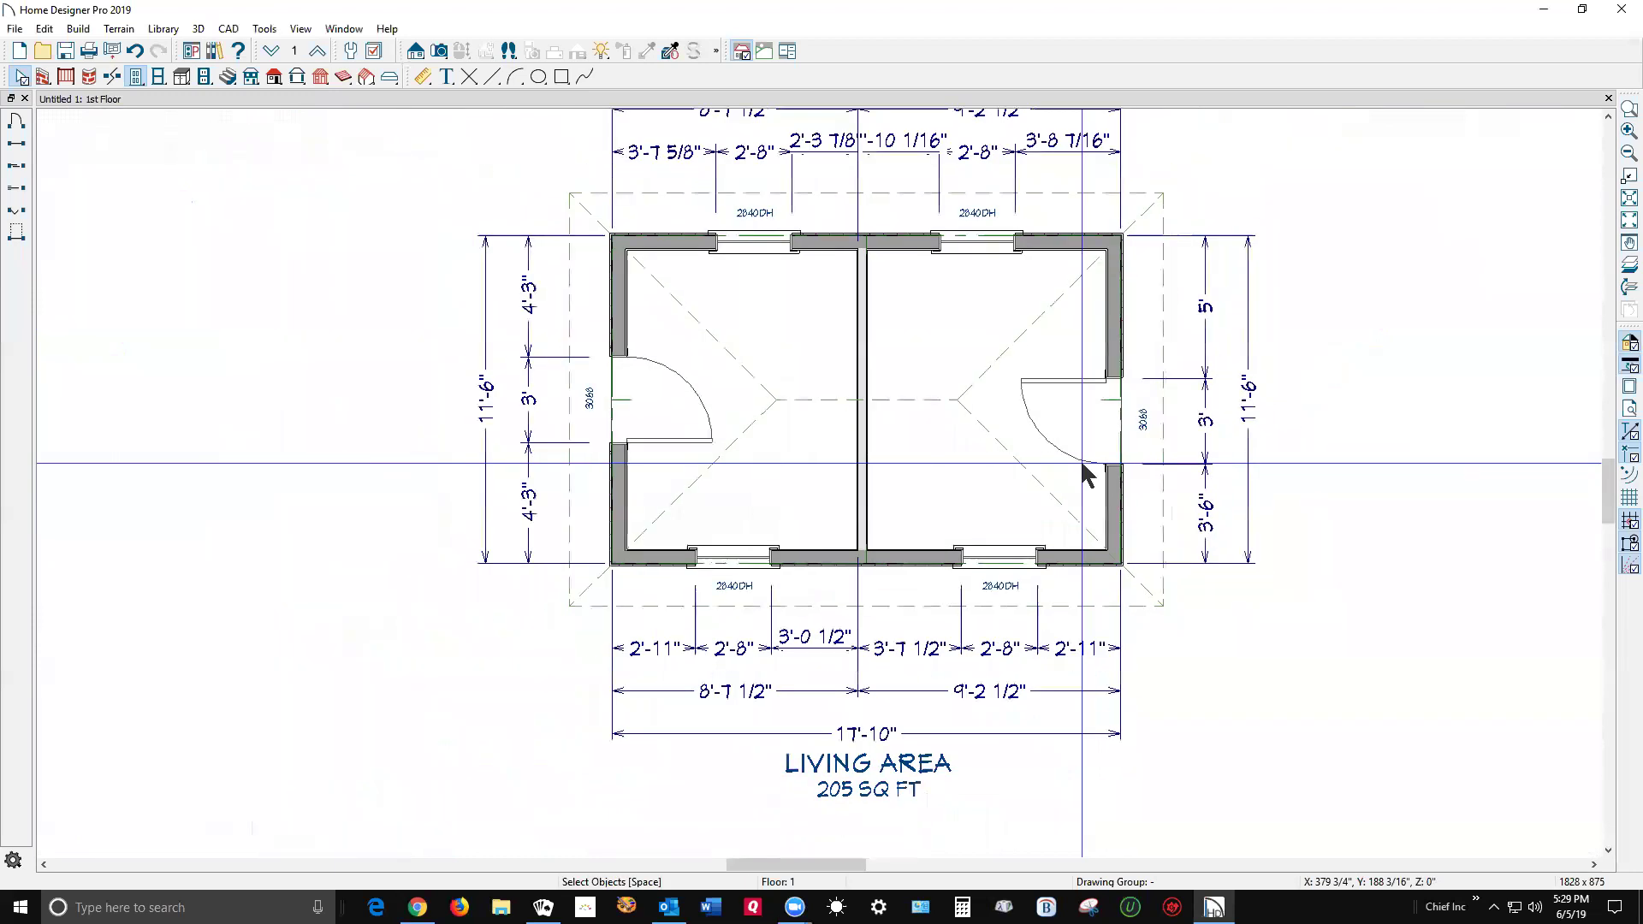
pyautogui.scroll(2, 1131, 231)
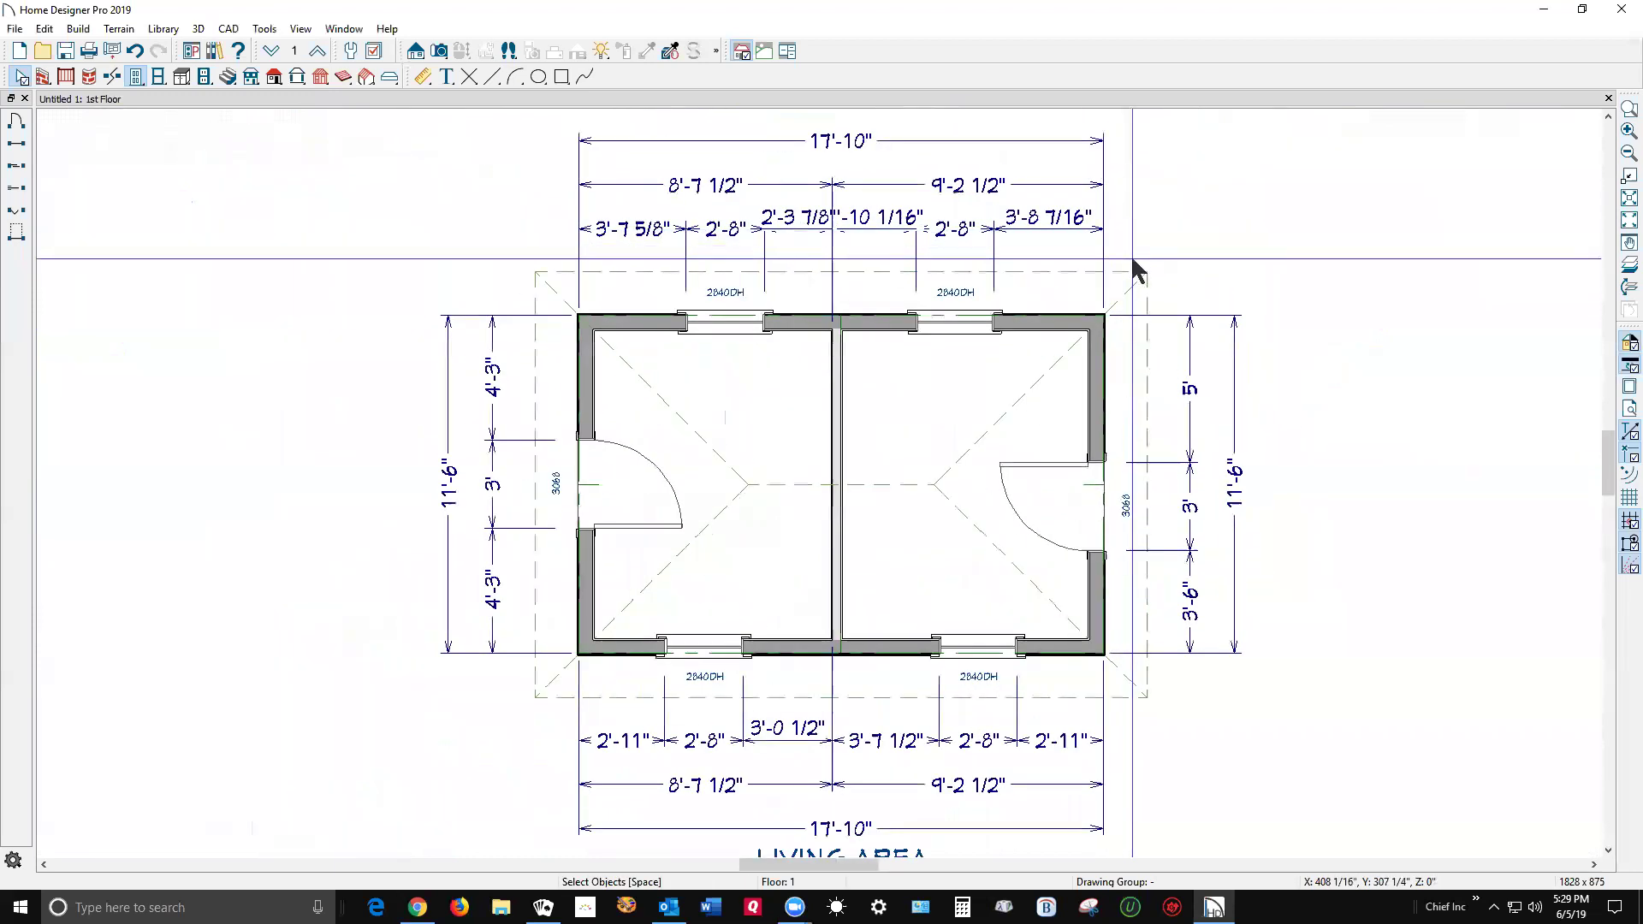
pyautogui.scroll(1, 1136, 257)
pyautogui.click(374, 52)
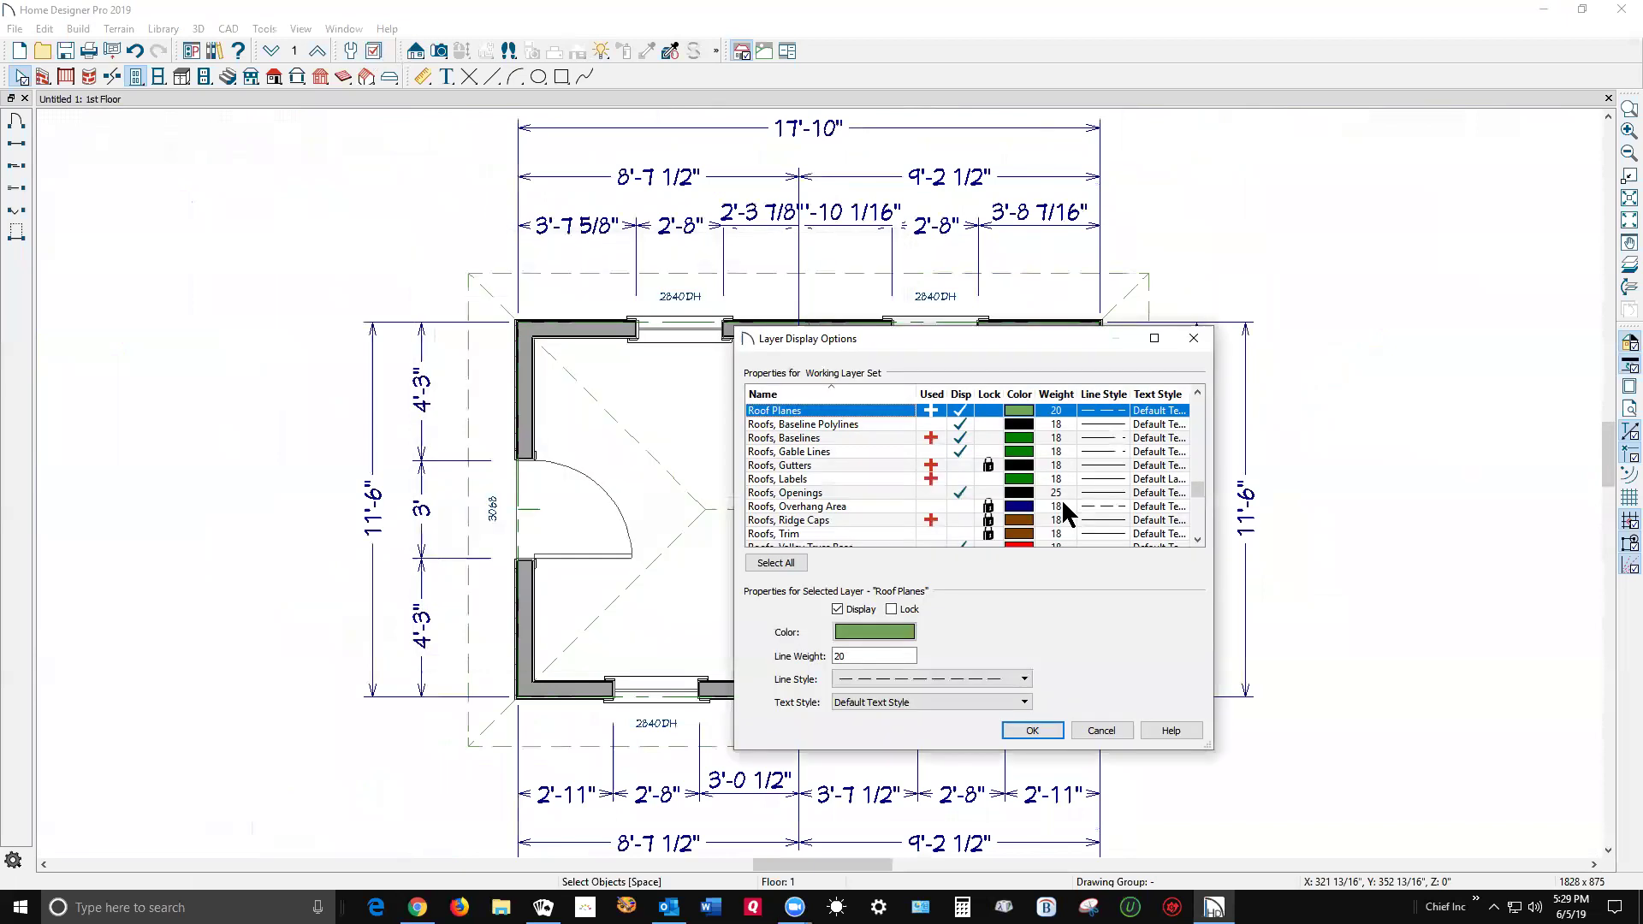
pyautogui.moveTo(1197, 500); pyautogui.dragTo(1199, 403)
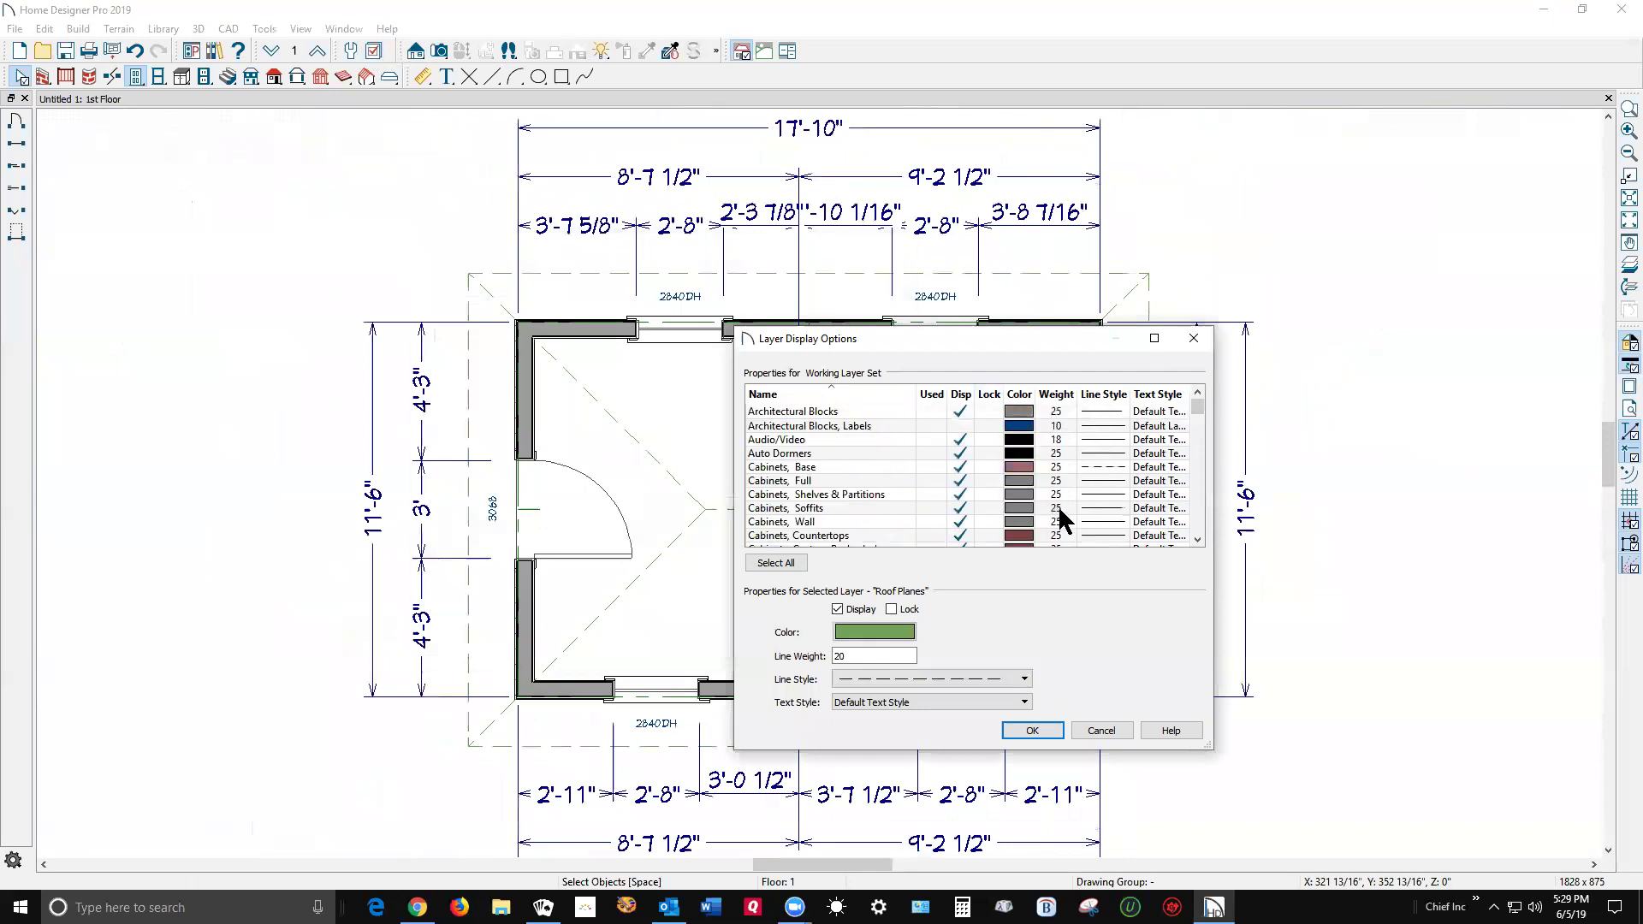
pyautogui.scroll(-3, 1060, 504)
pyautogui.scroll(-7, 1054, 501)
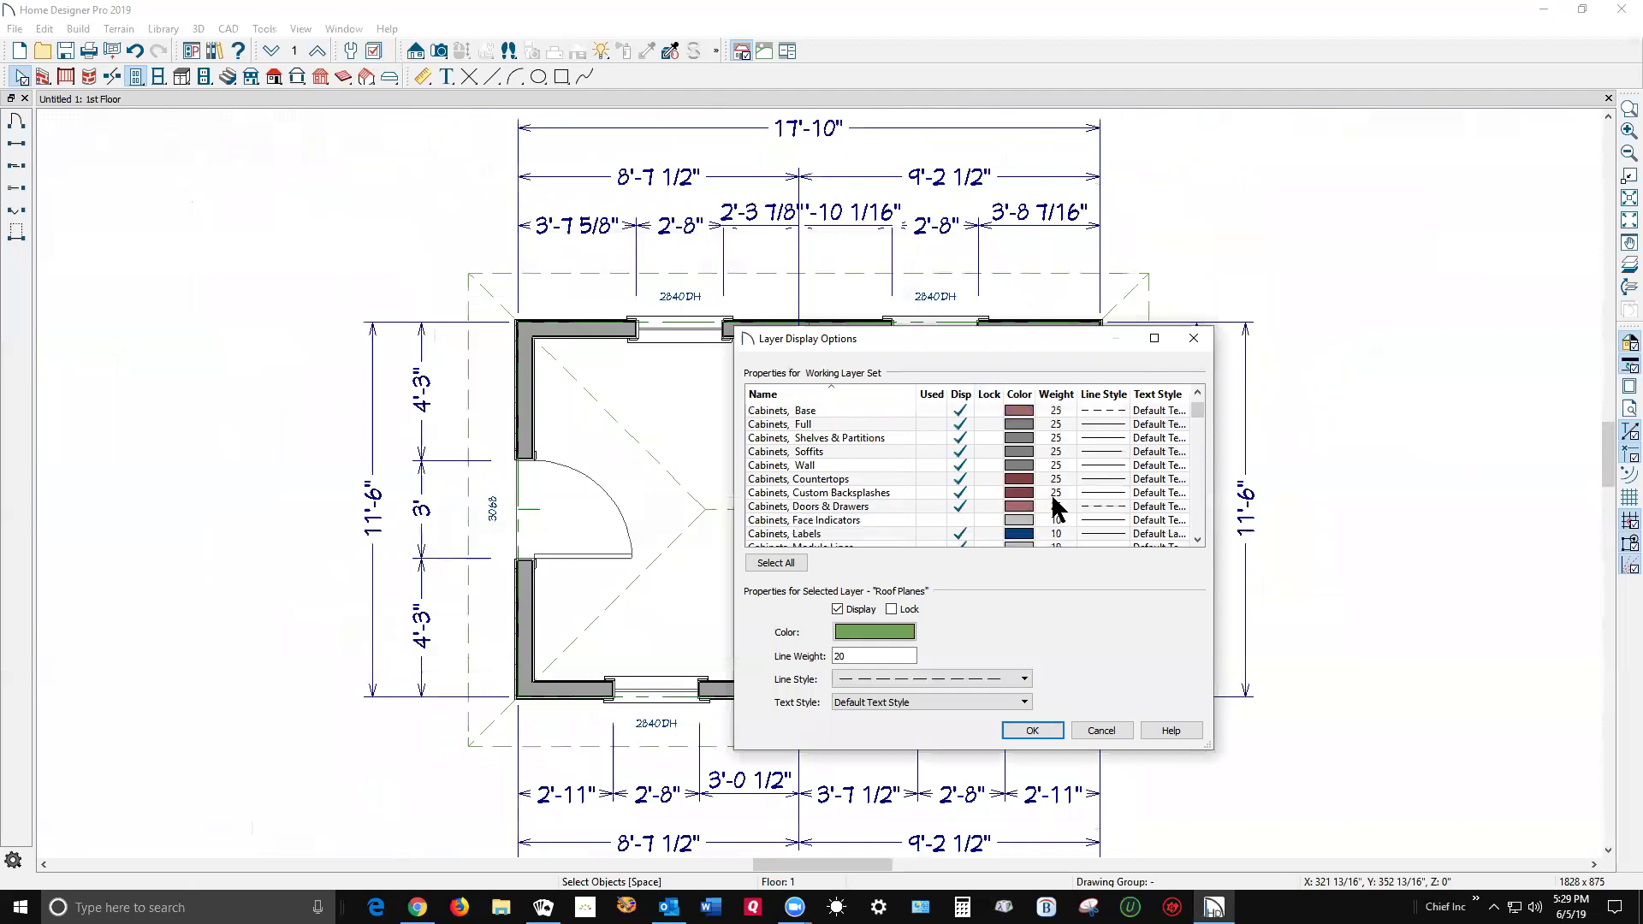
pyautogui.scroll(-9, 1059, 505)
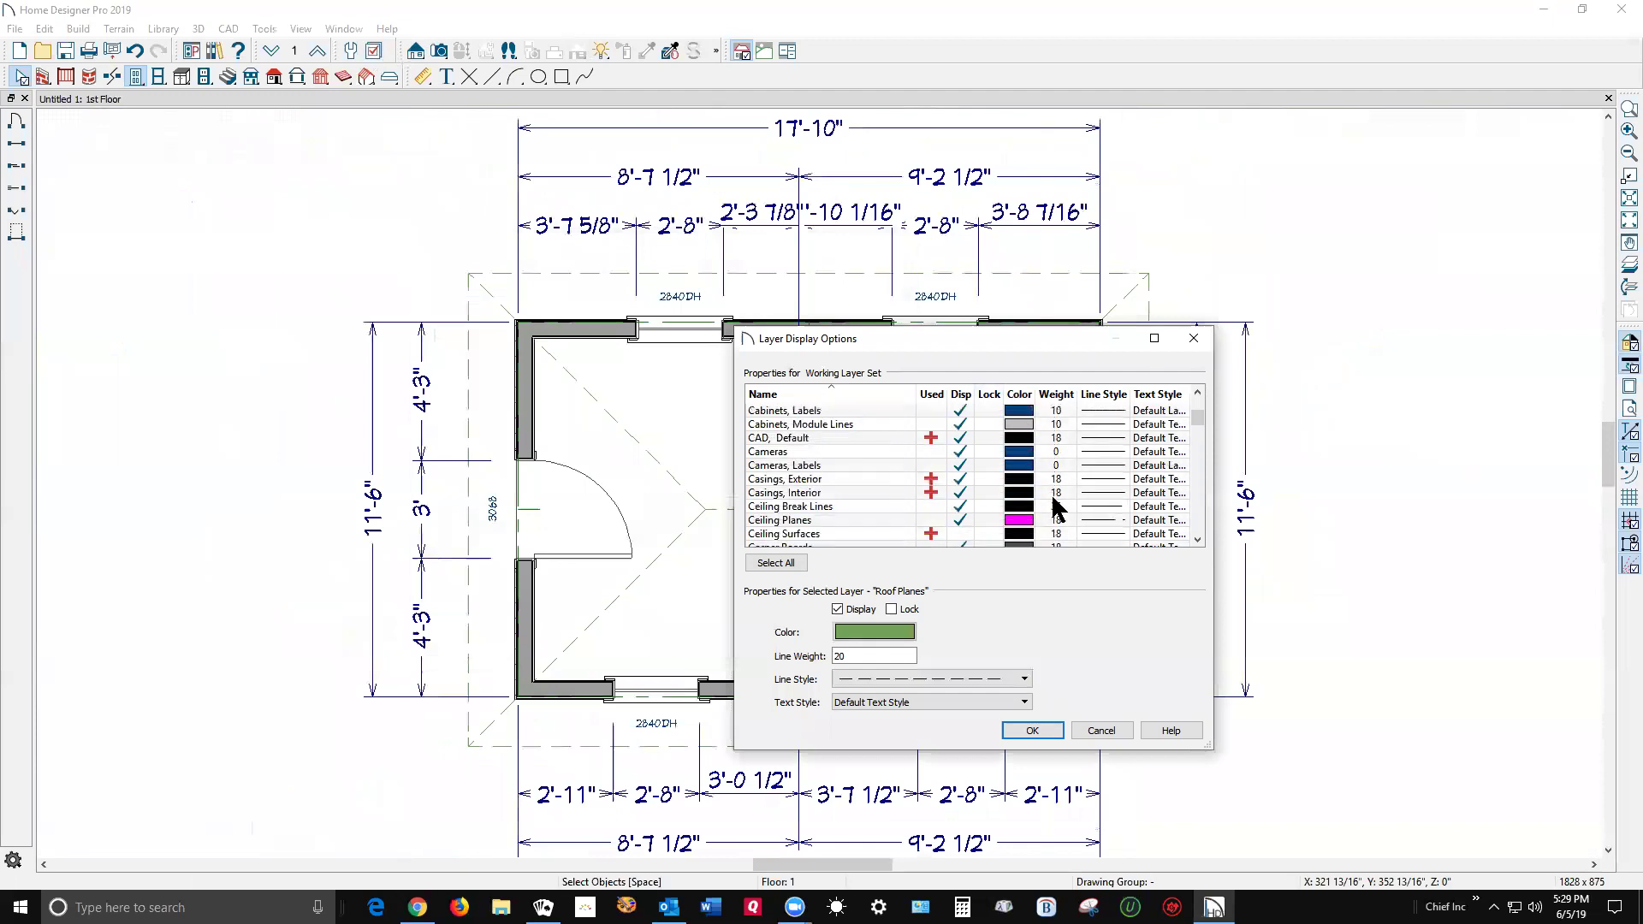
pyautogui.scroll(-3, 1058, 505)
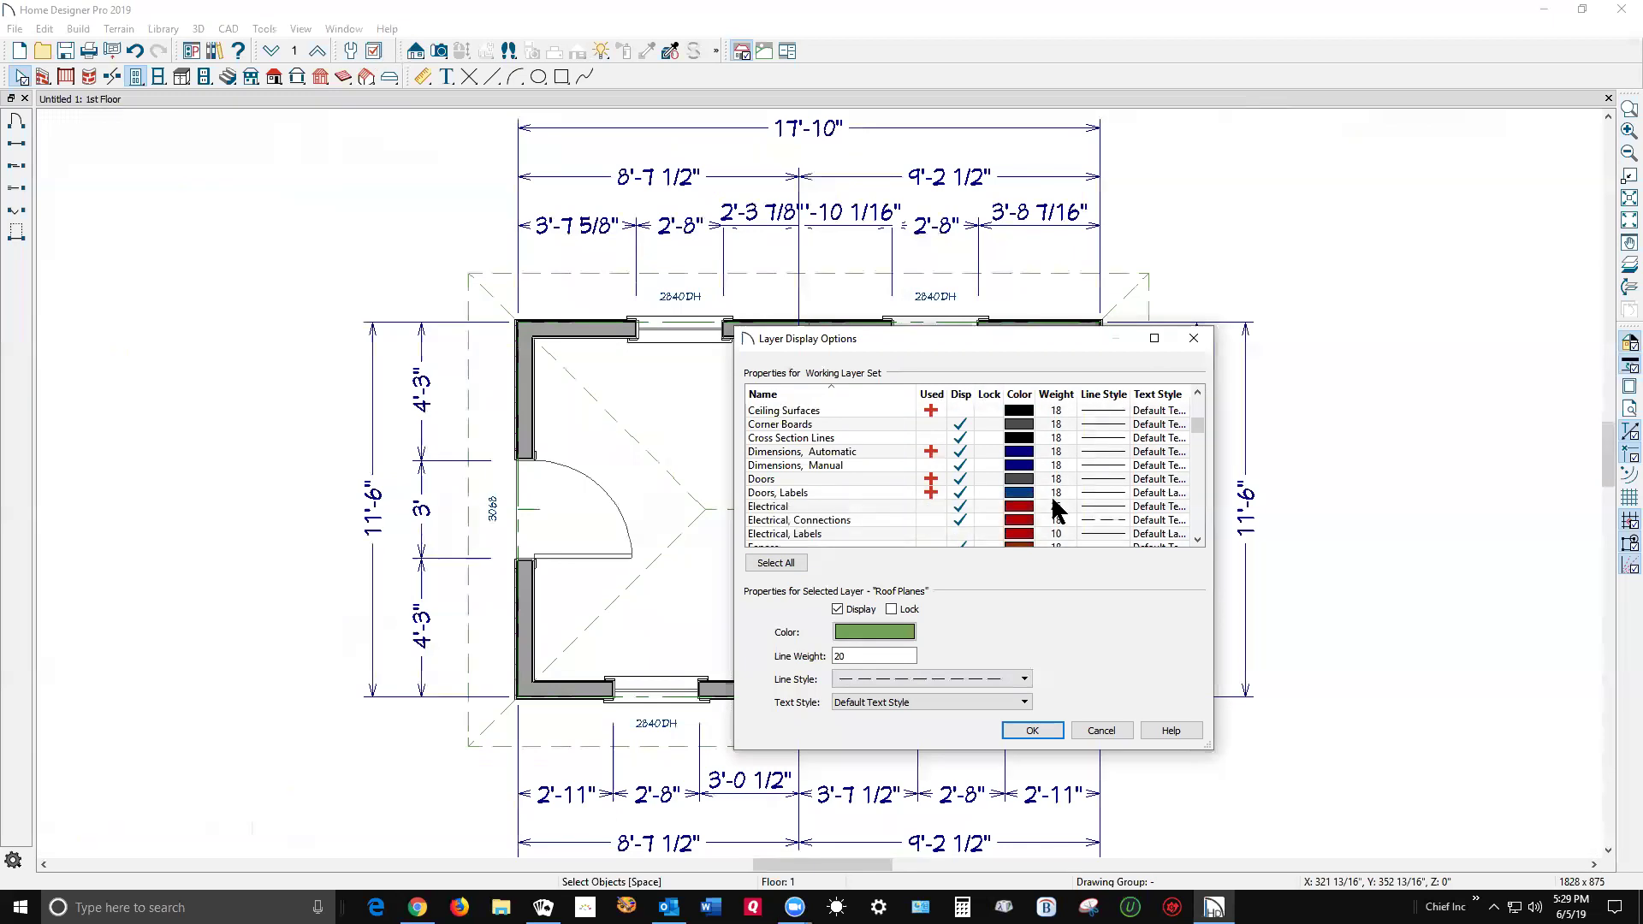
pyautogui.click(1100, 732)
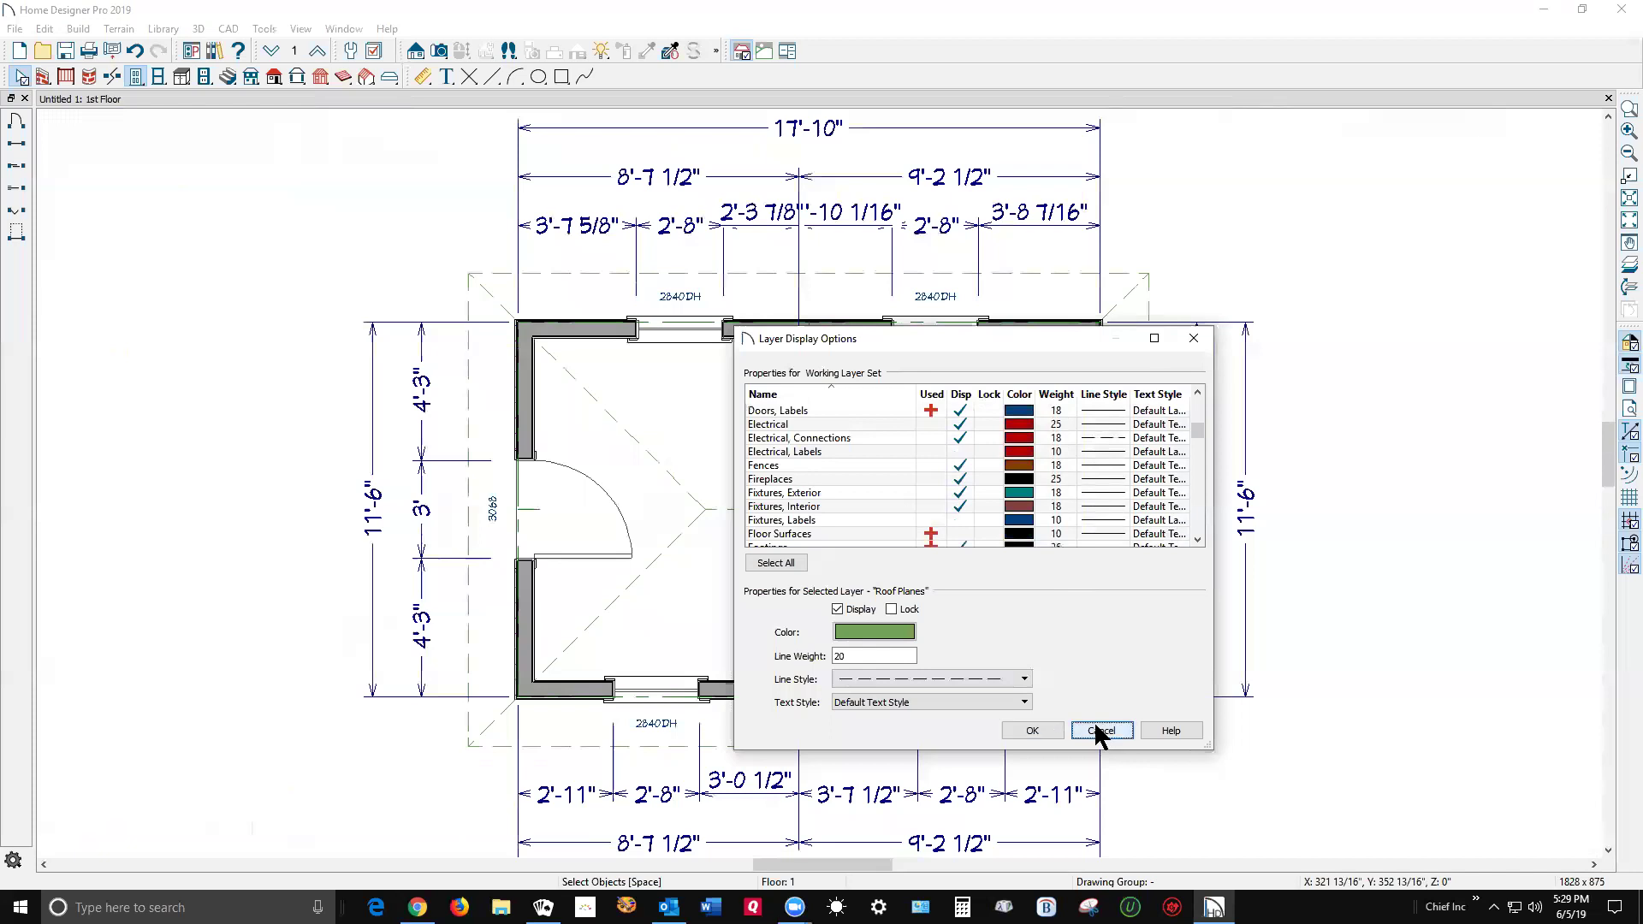
# Open the Open Plan File dialog from the File menu
pyautogui.click(16, 30)
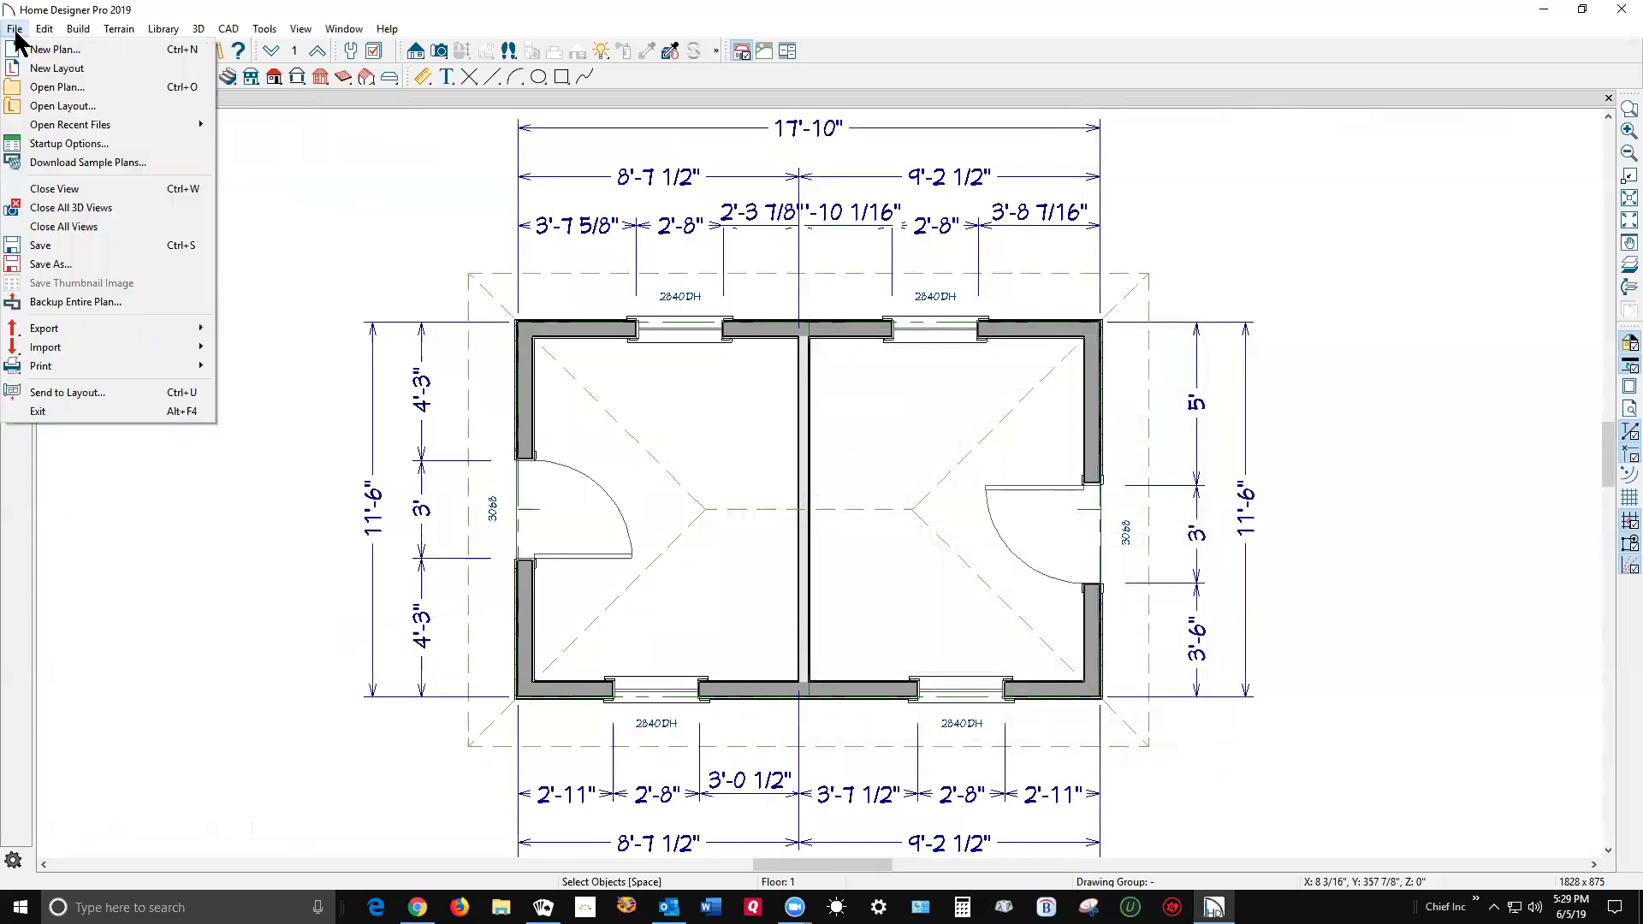
pyautogui.click(57, 87)
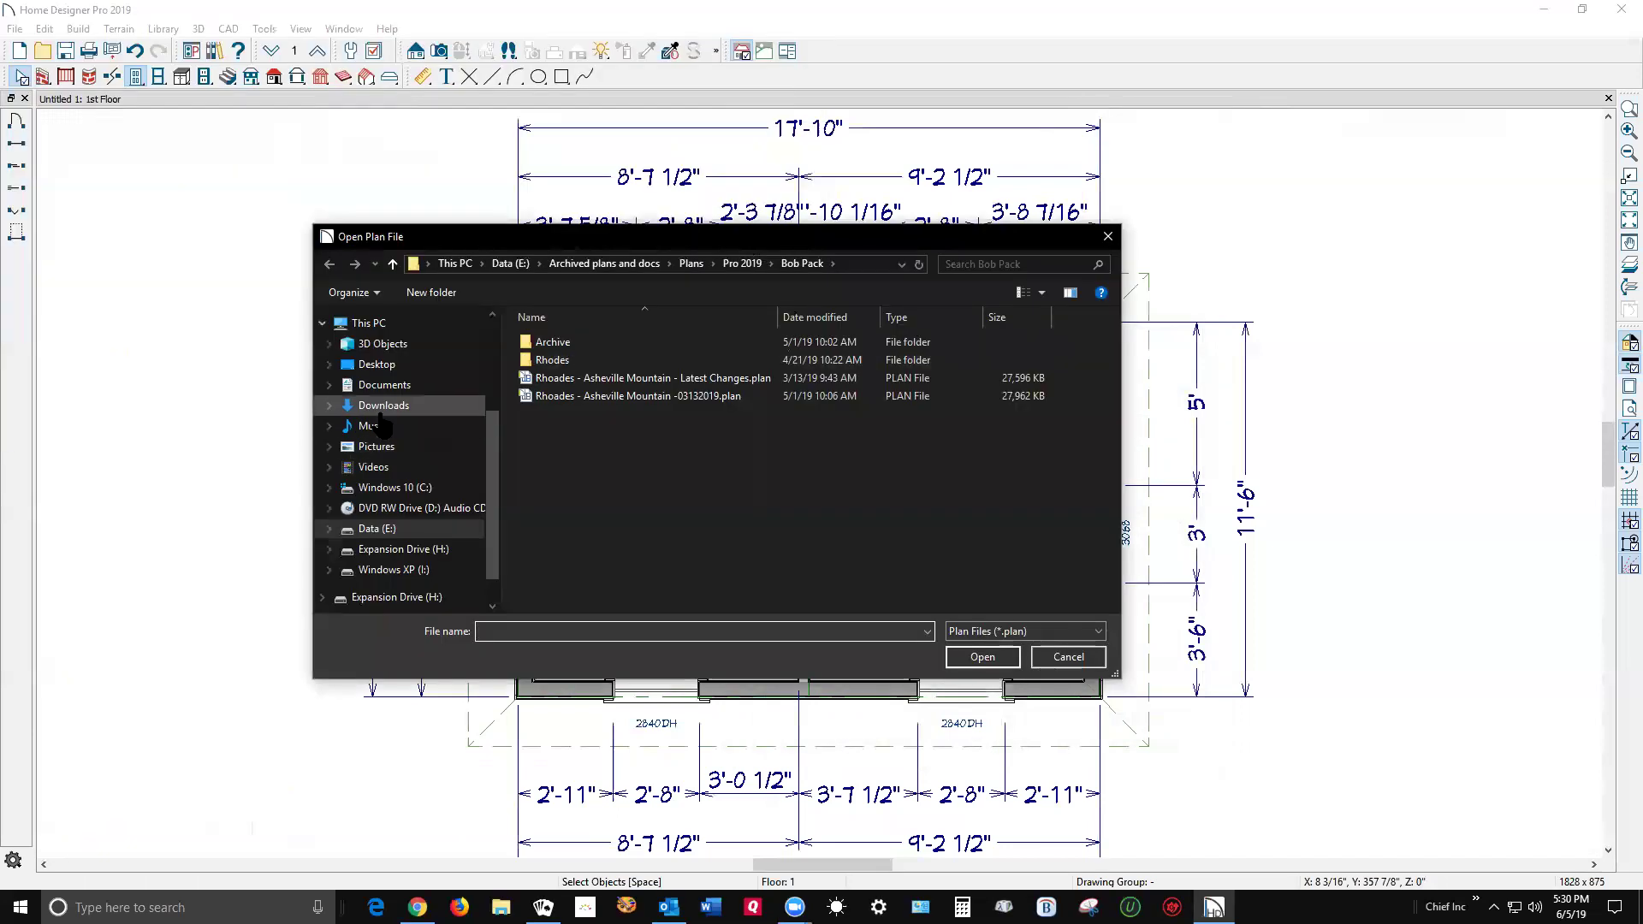
# Navigate Documents > Home Designer Pro 2019 Data > Templates and select Profile.plan
pyautogui.click(389, 387)
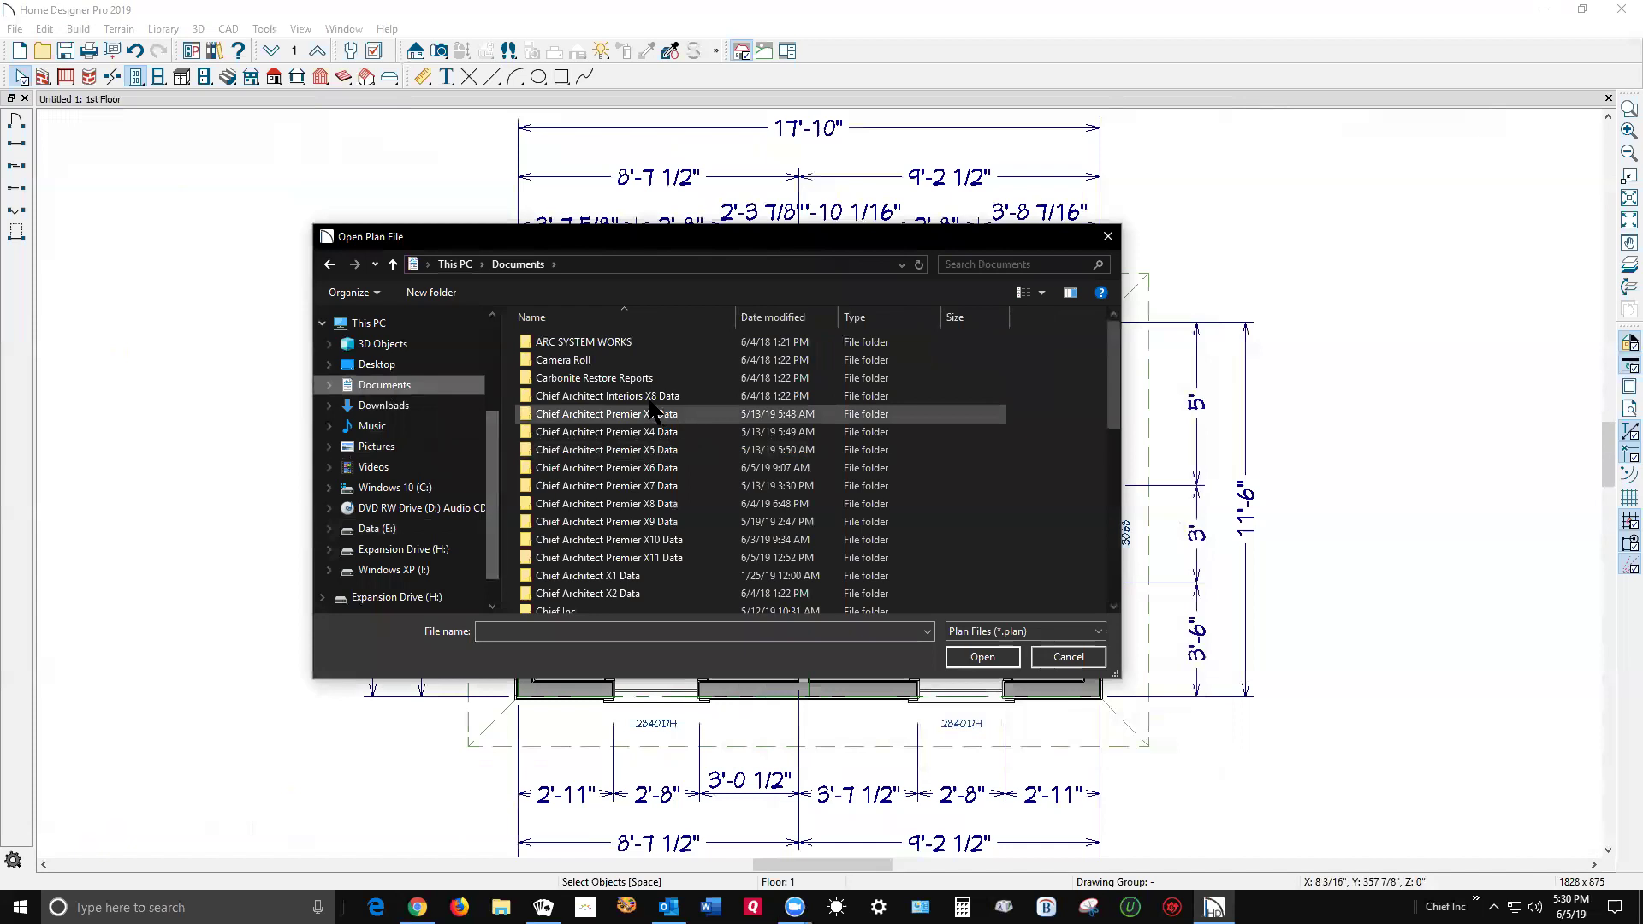
pyautogui.scroll(-2, 651, 408)
pyautogui.scroll(-2, 650, 408)
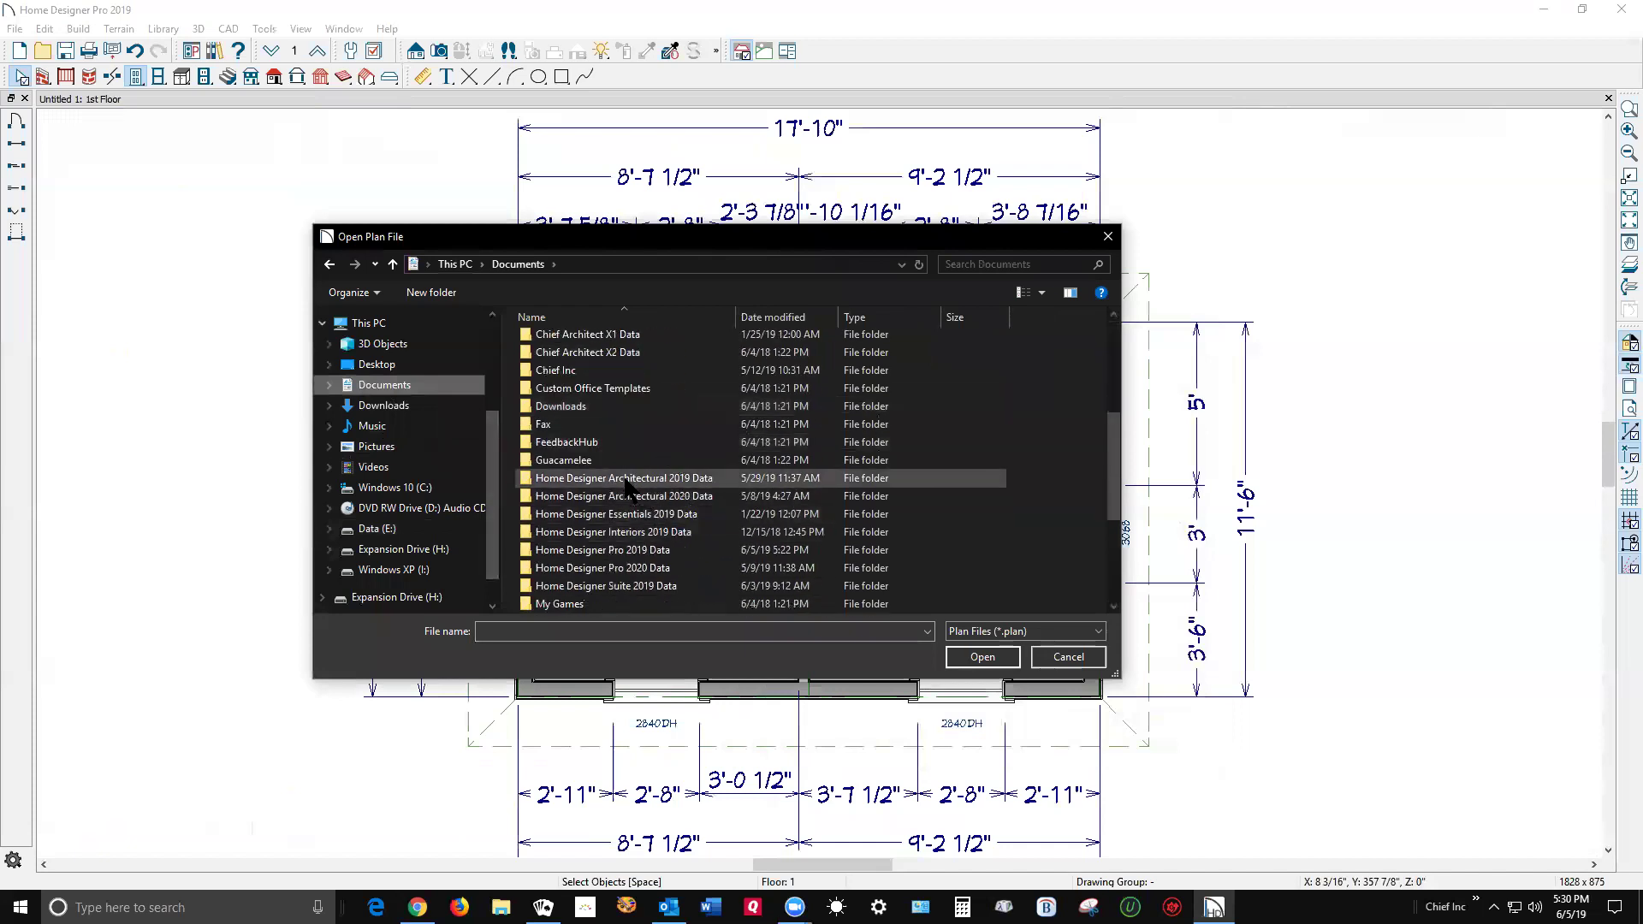
pyautogui.click(640, 551)
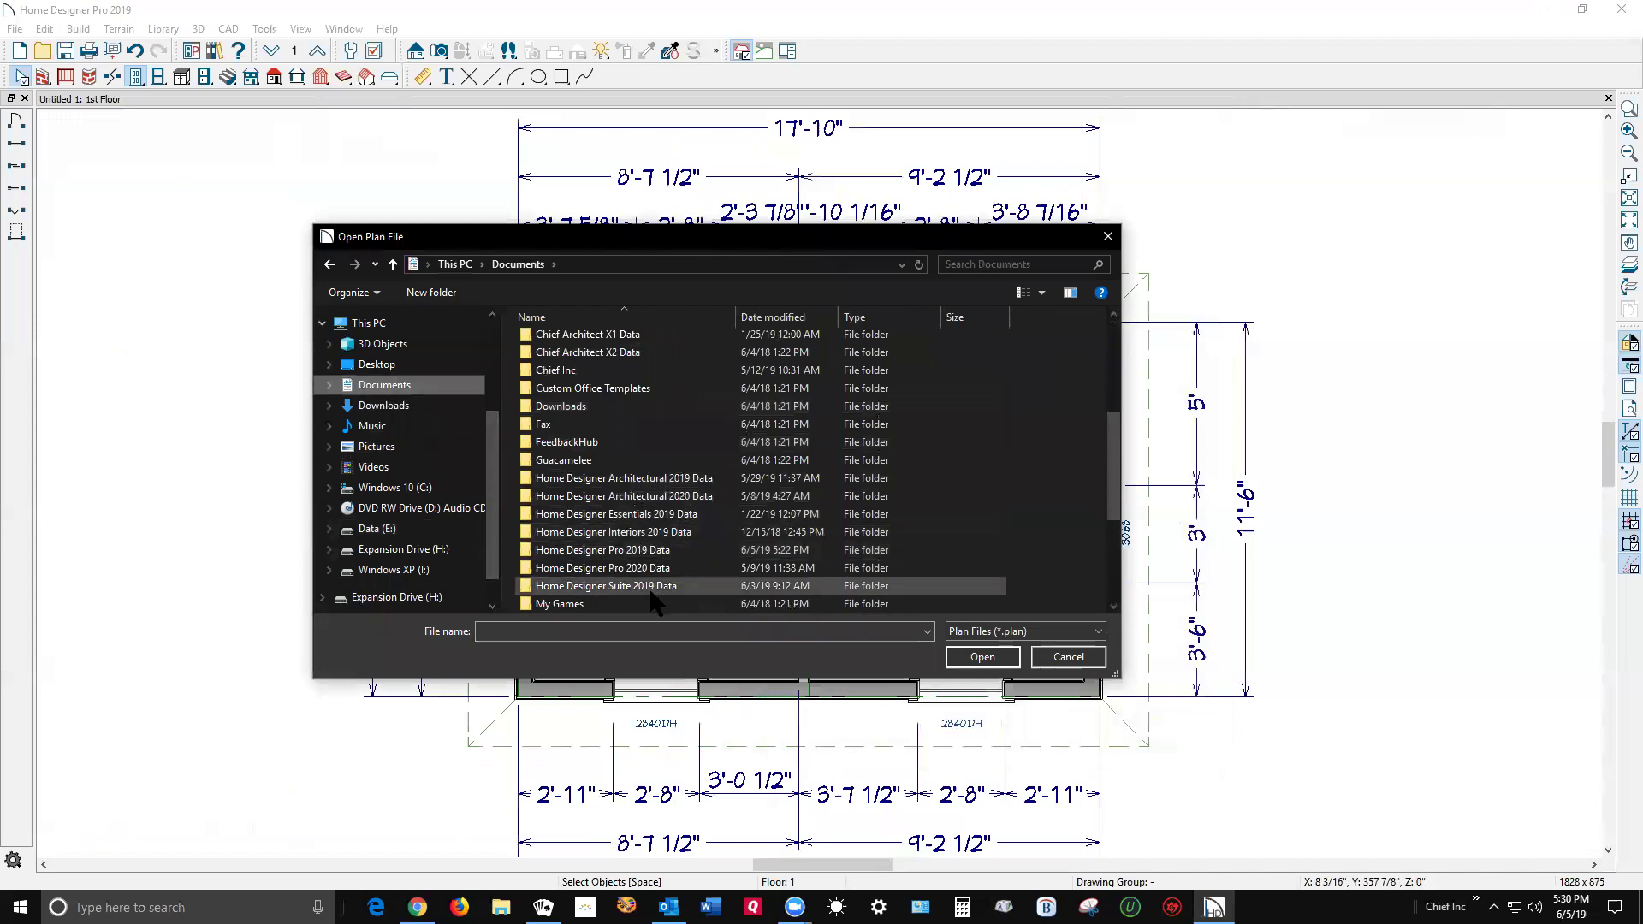
pyautogui.doubleClick(617, 550)
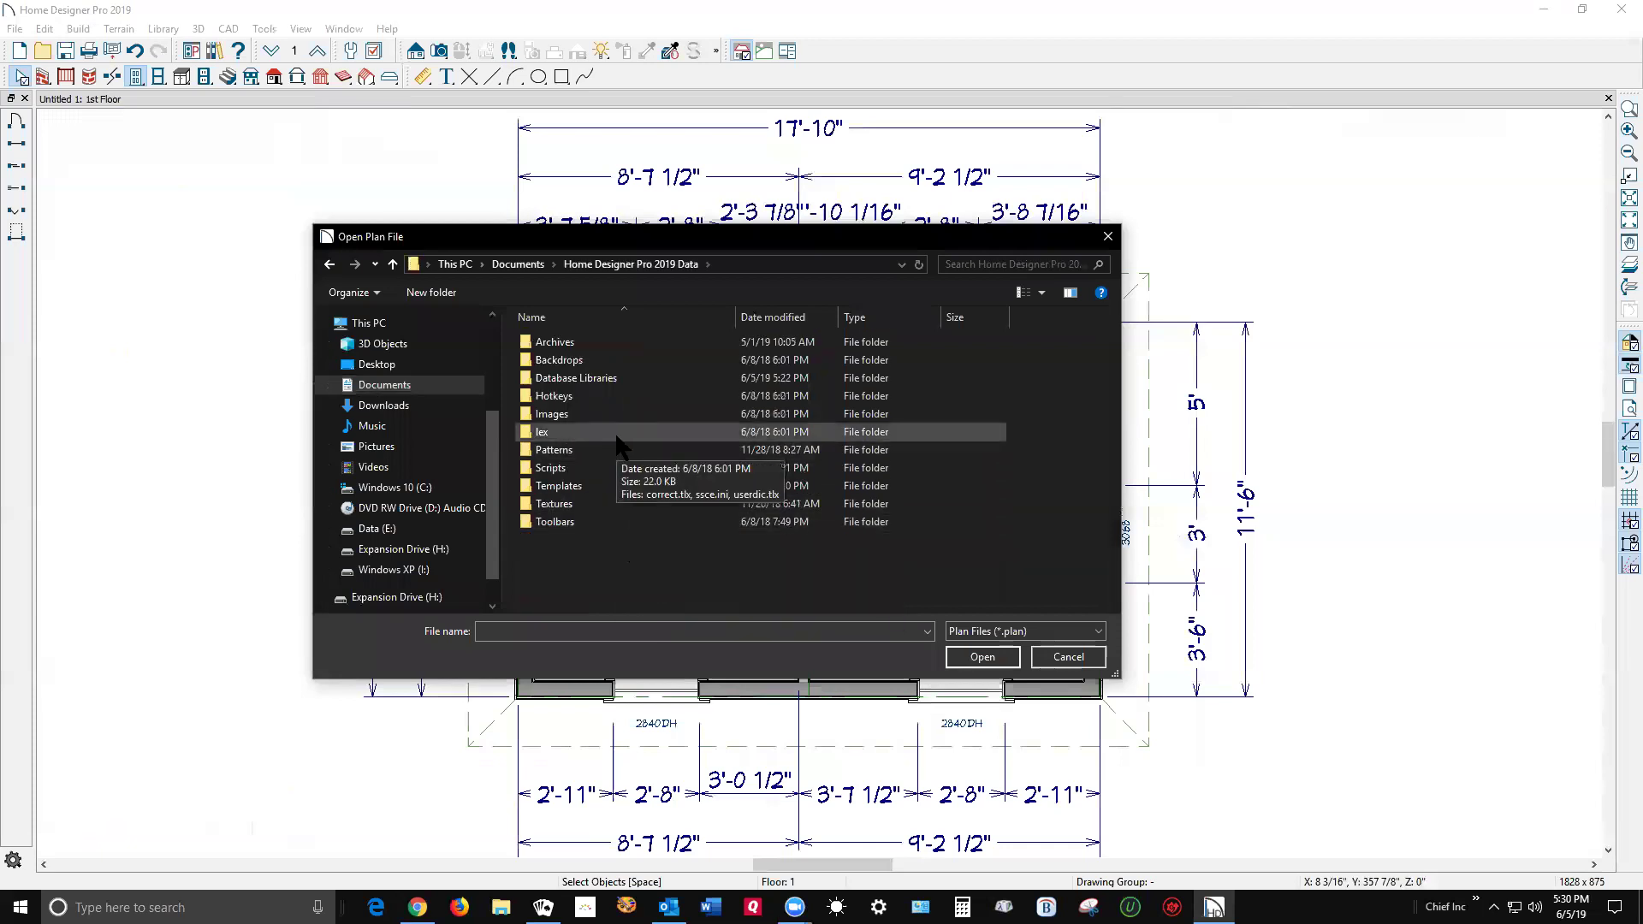
pyautogui.doubleClick(564, 488)
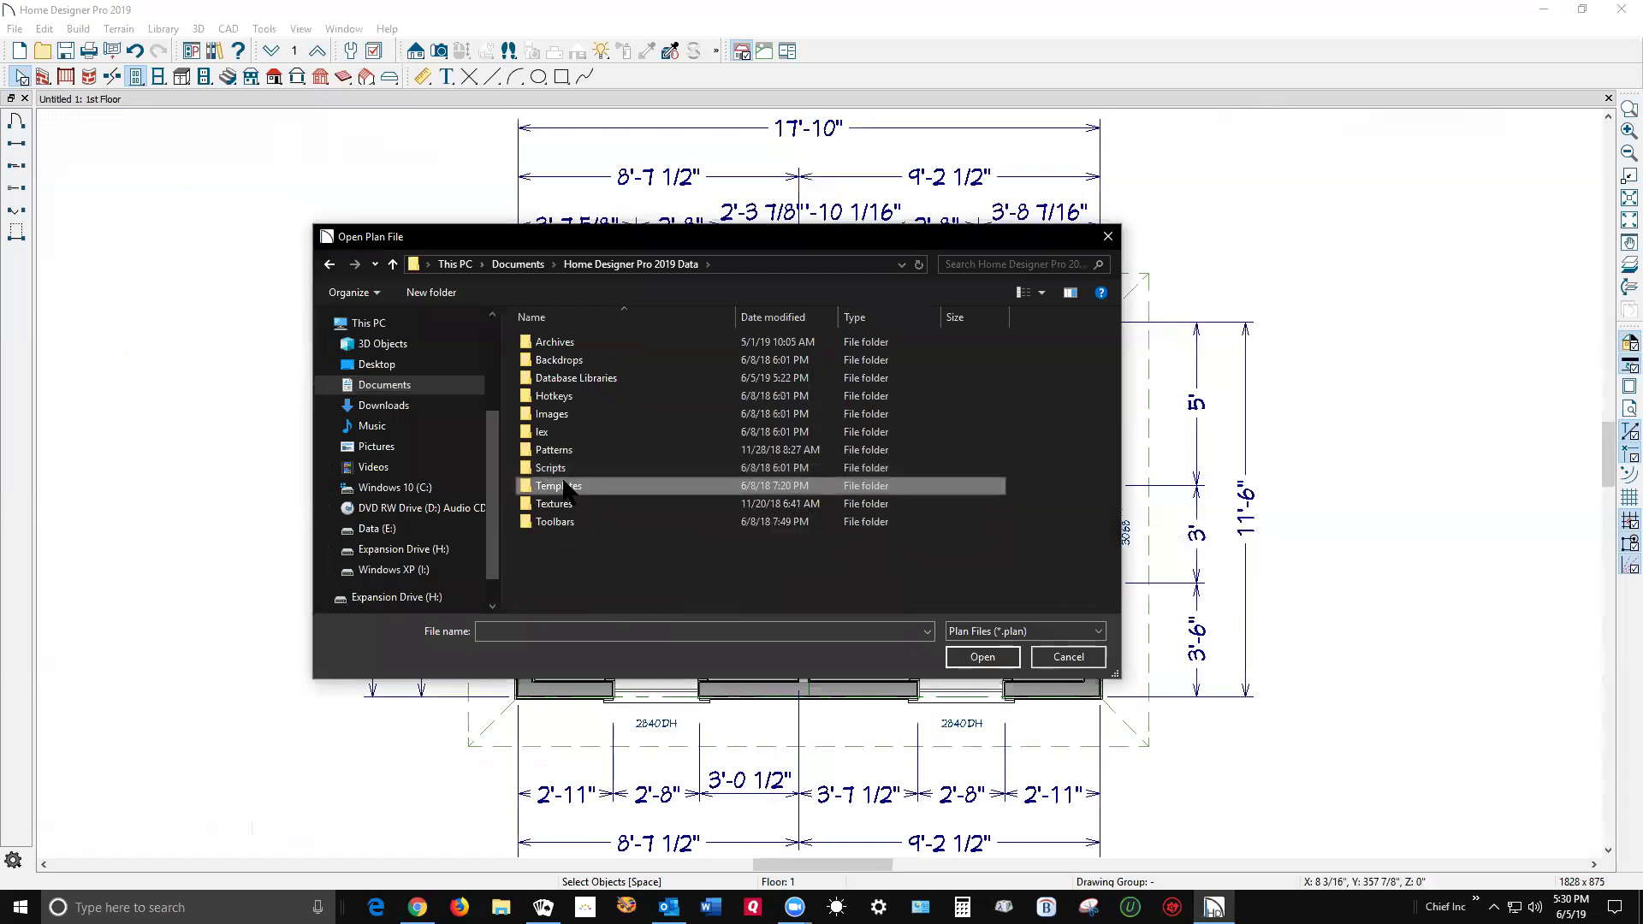
pyautogui.scroll(-1, 645, 392)
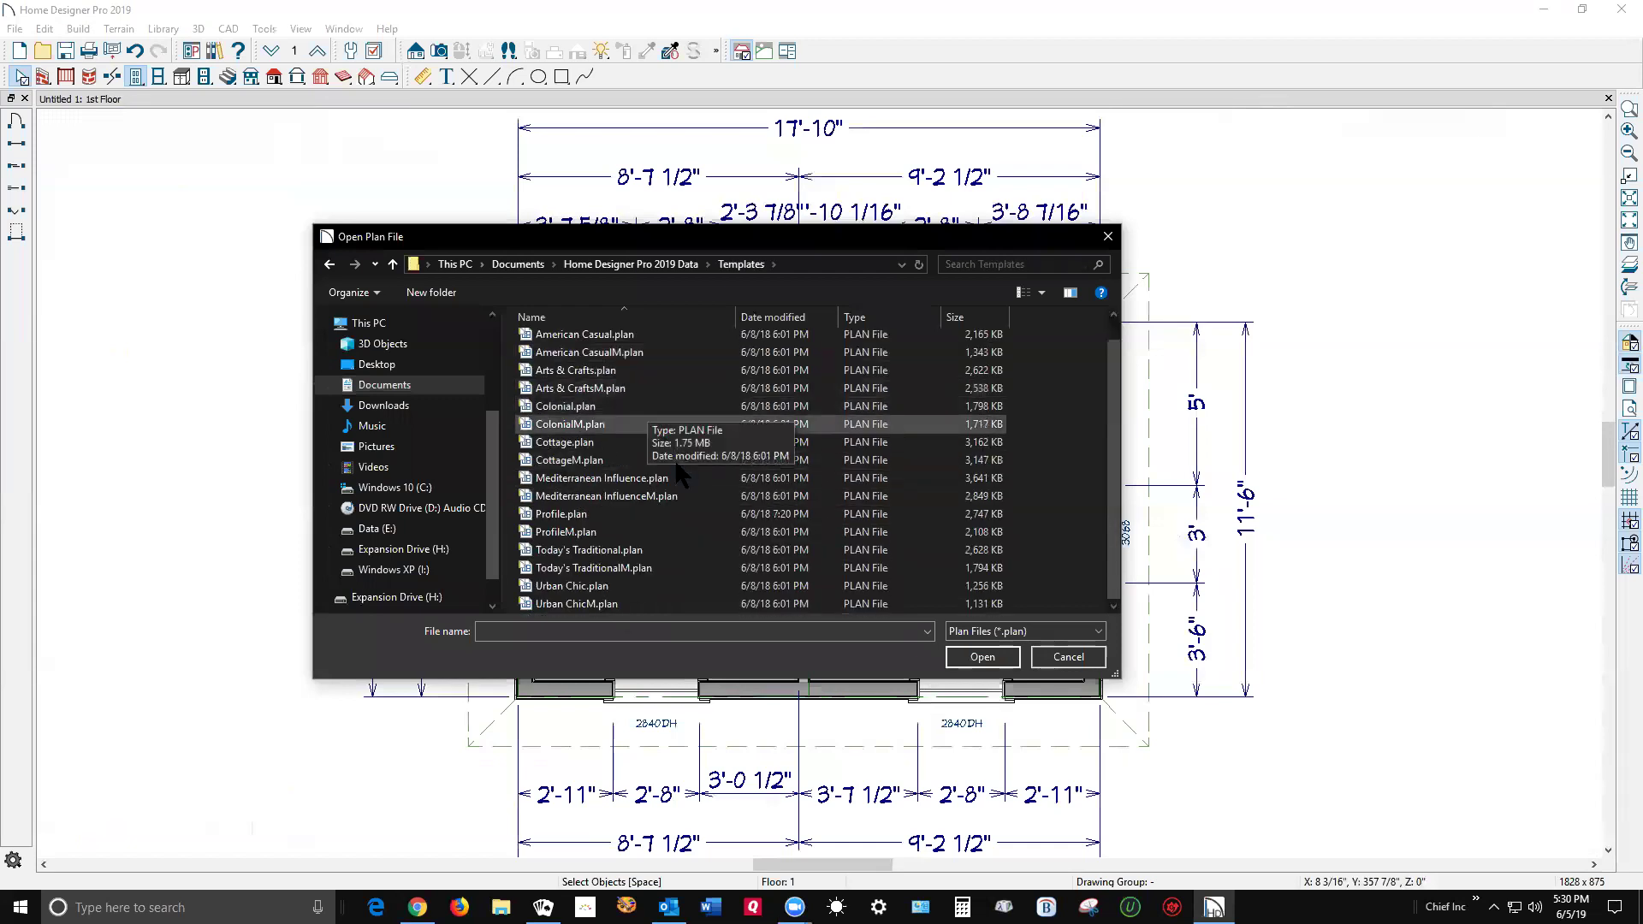
pyautogui.click(548, 514)
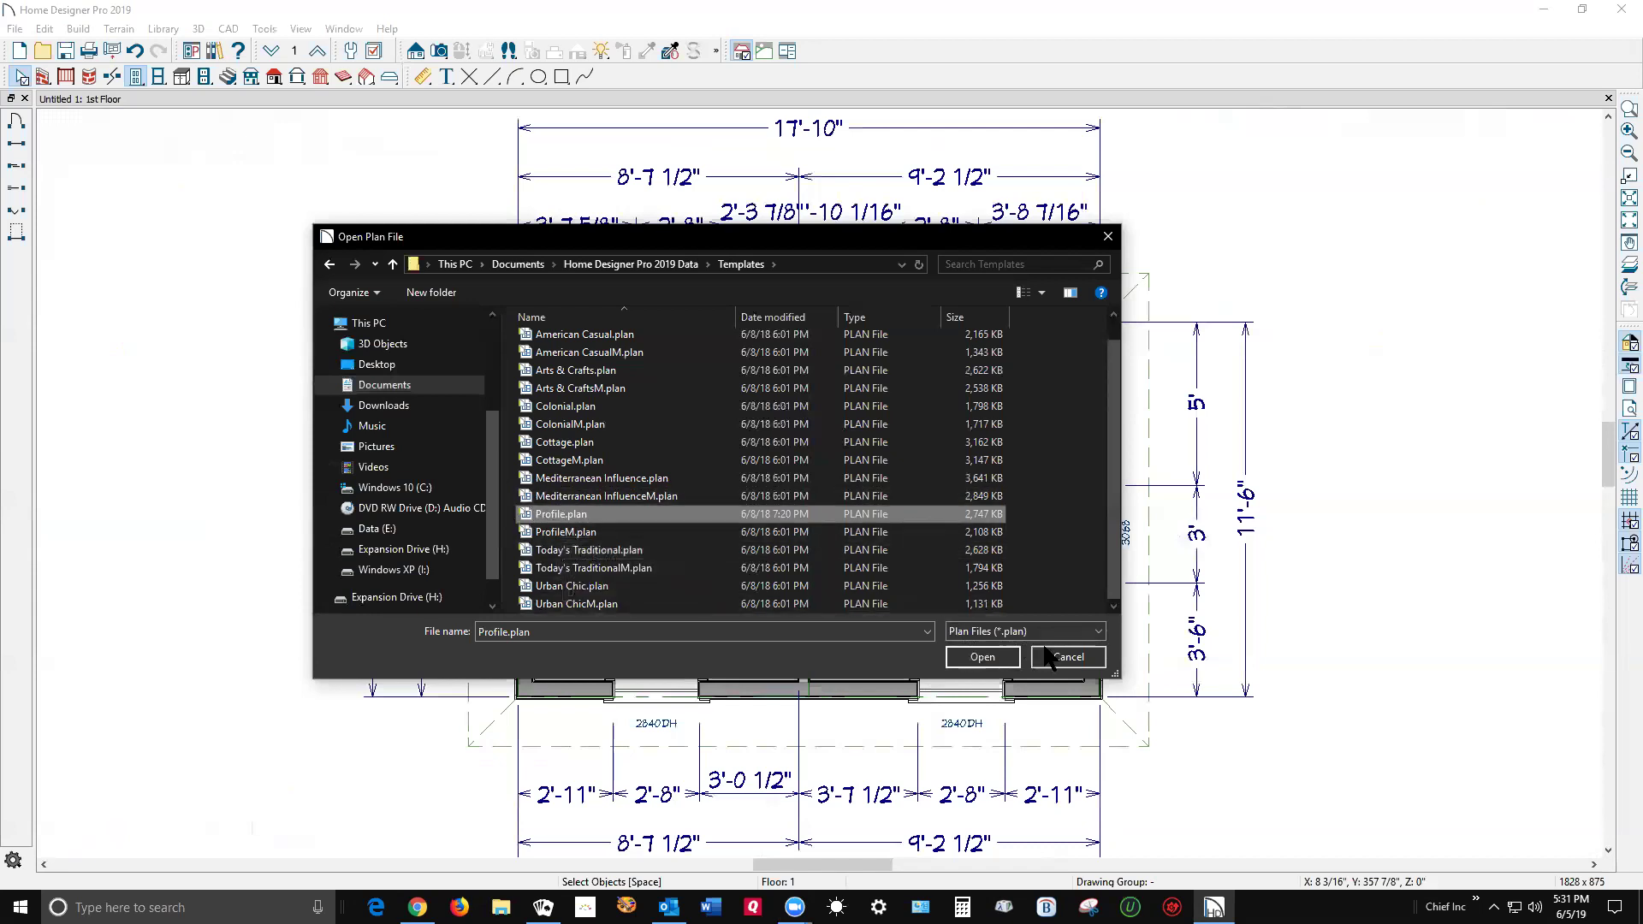
pyautogui.click(1085, 659)
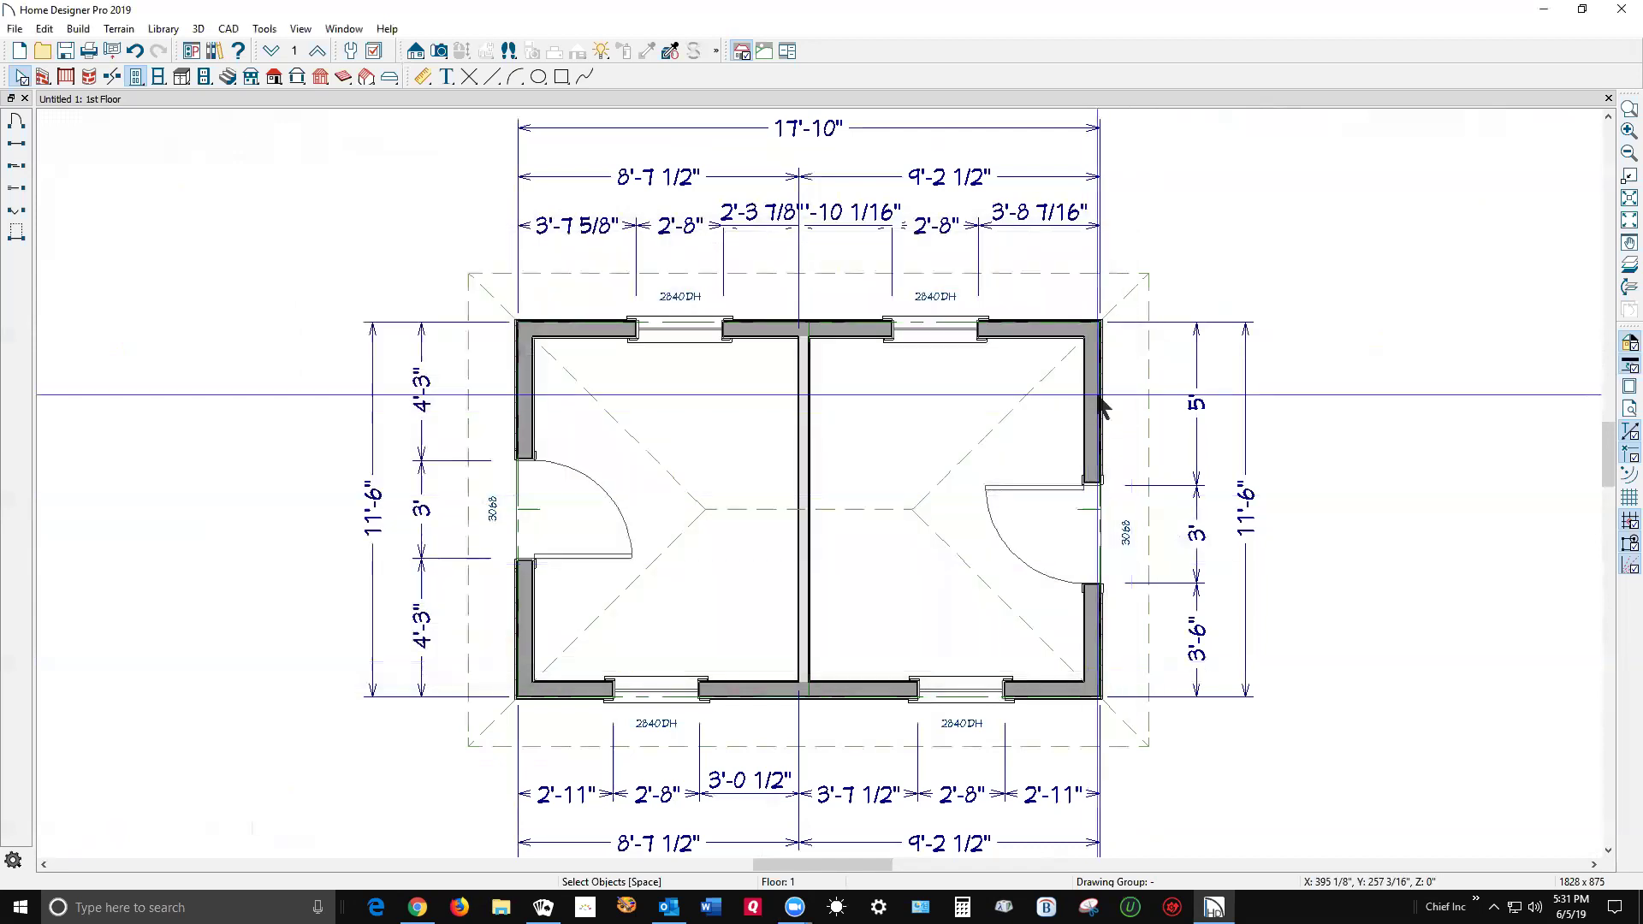
pyautogui.scroll(-2, 1099, 387)
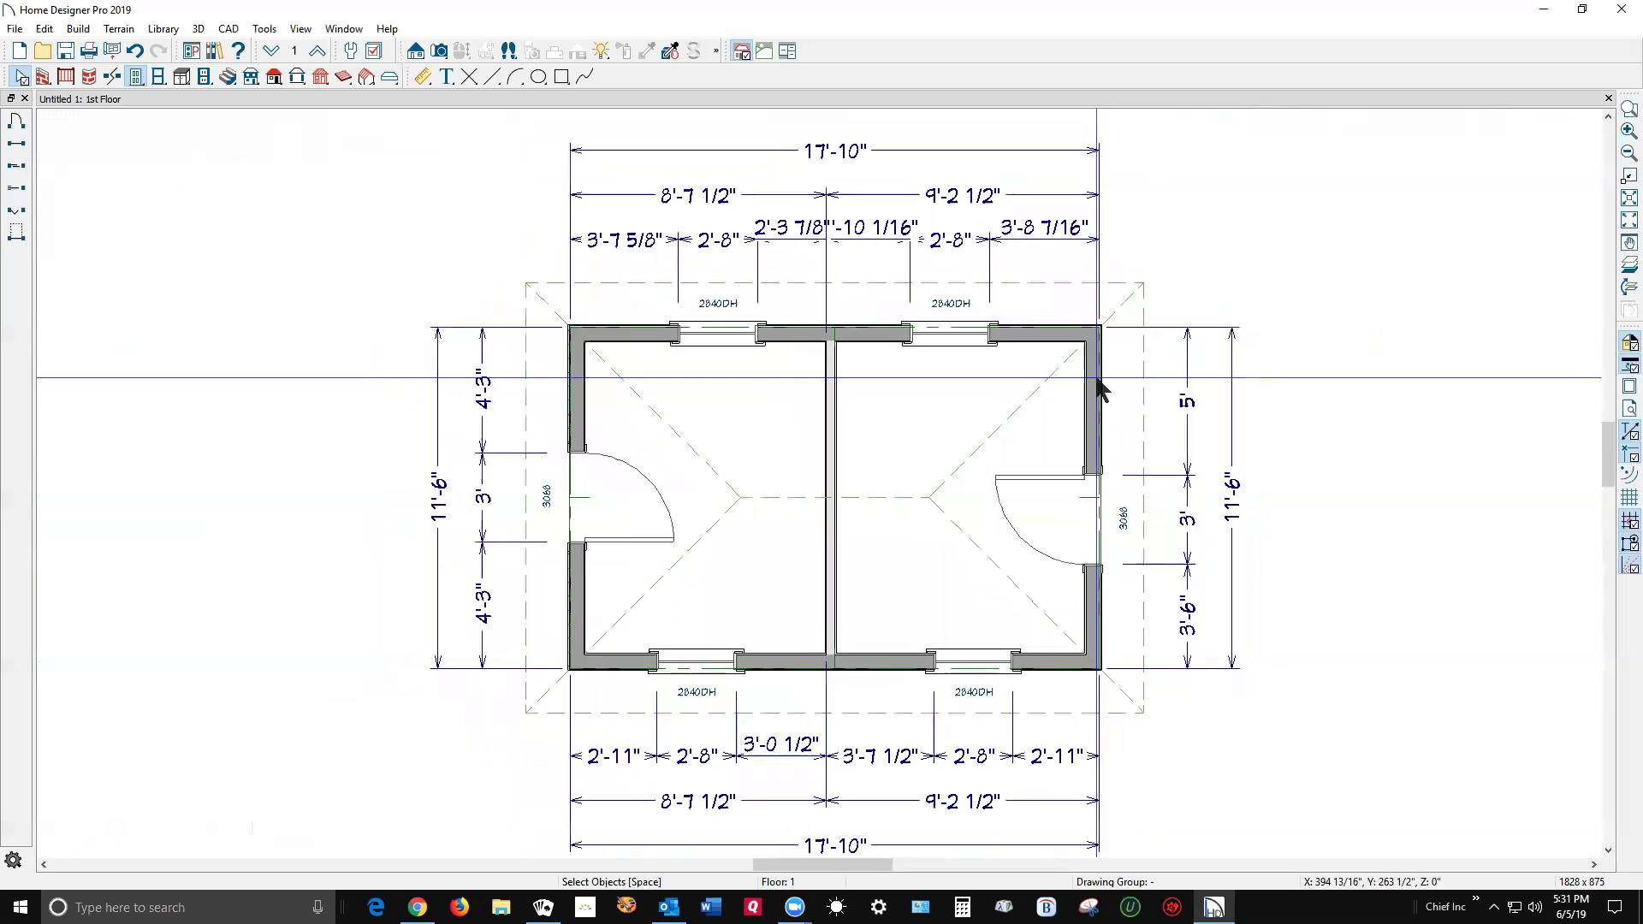